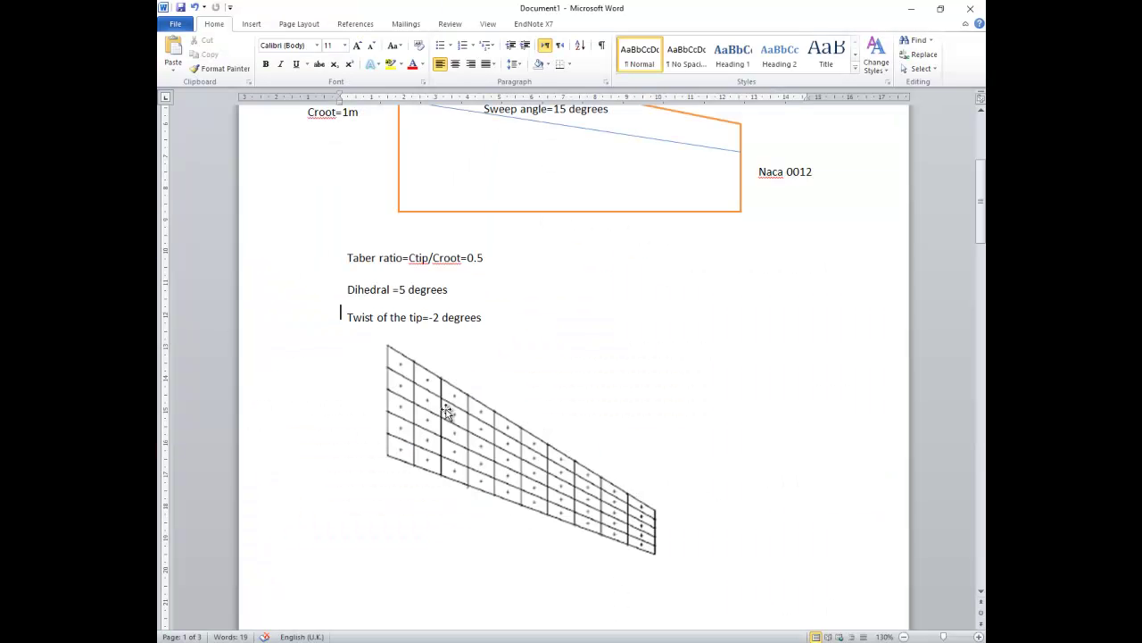
- Scroll up in the Word document to review the wing geometry sketch
scroll(497, 421, up, 2)
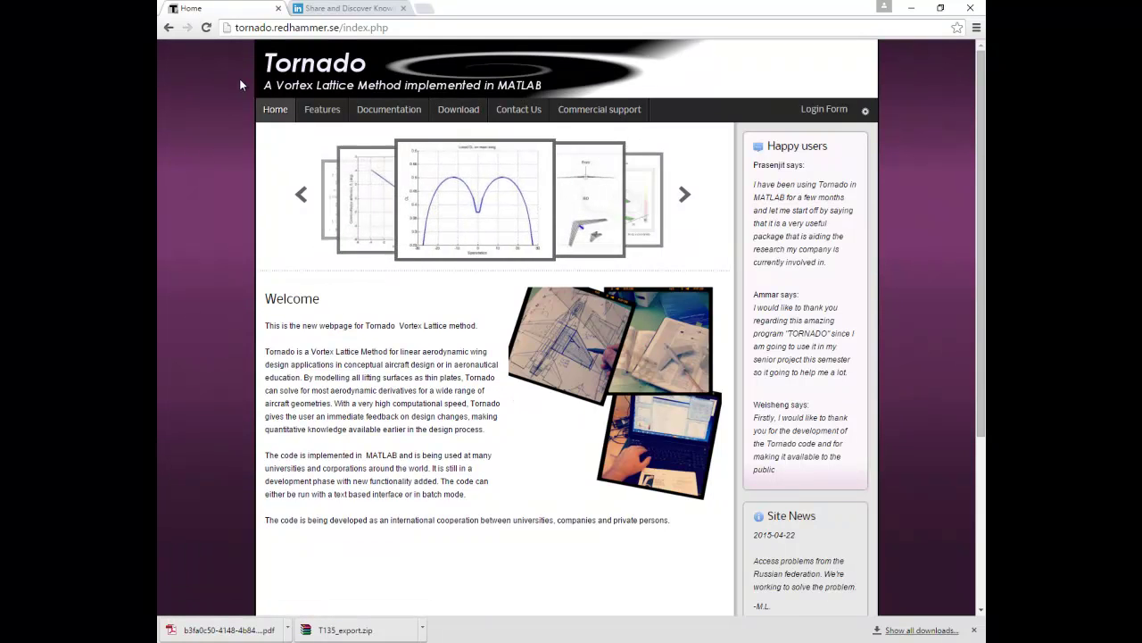
- Go to the Tornado site's Download page, which offers the version 135 zip
click(461, 108)
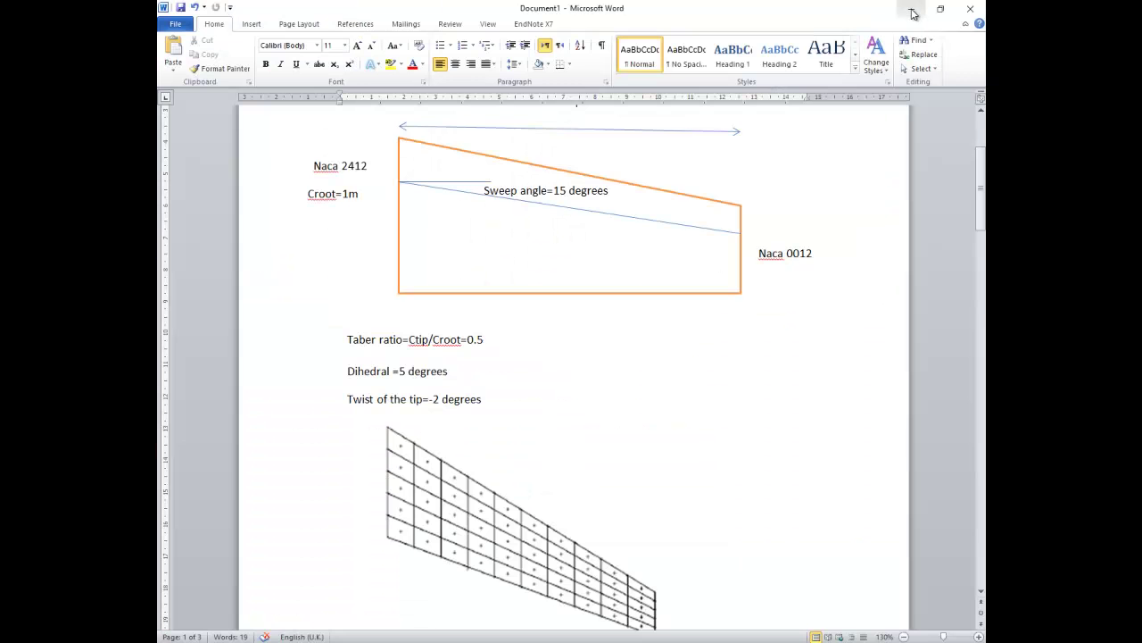
- Extract T135_export.zip onto the desktop and open the extracted folder maximized
click(912, 9)
click(912, 11)
click(911, 11)
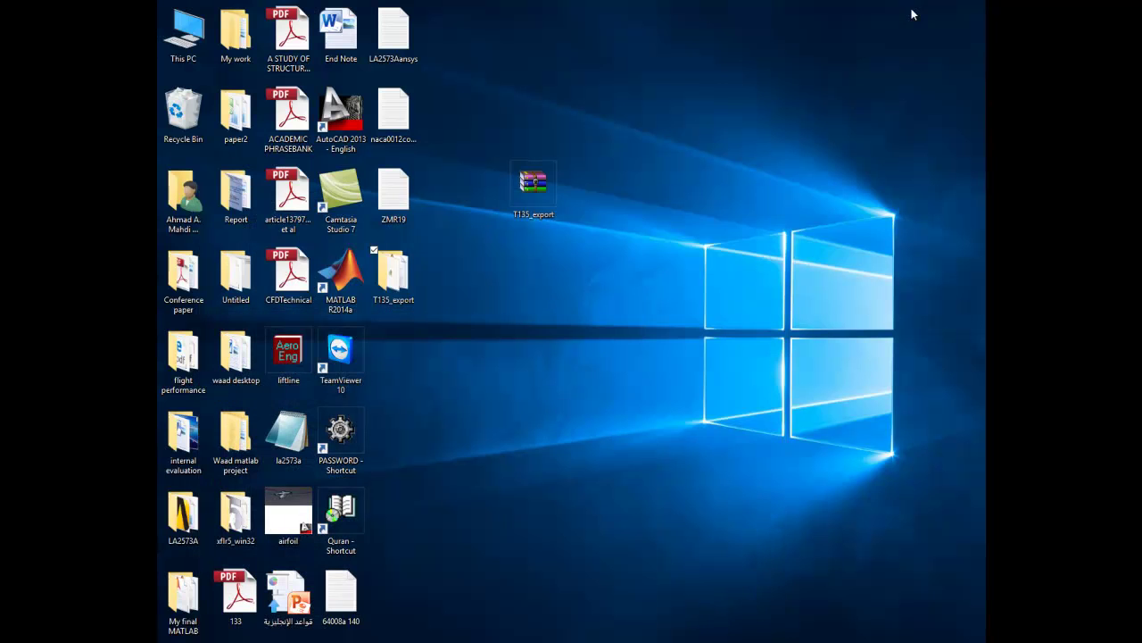
right_click(537, 207)
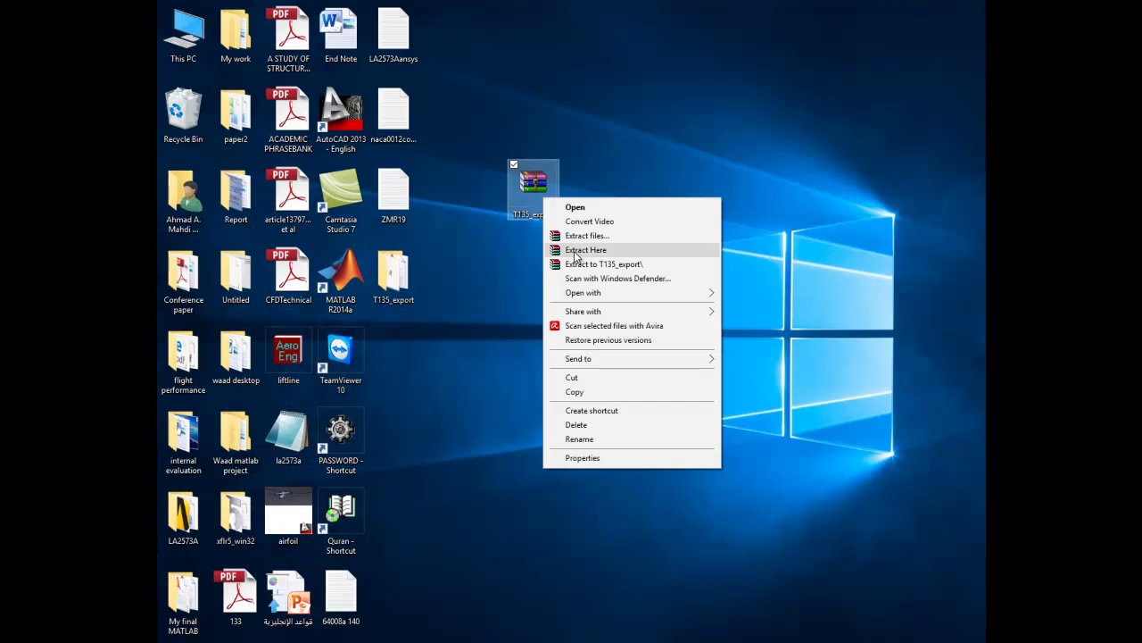
click(397, 290)
double_click(398, 288)
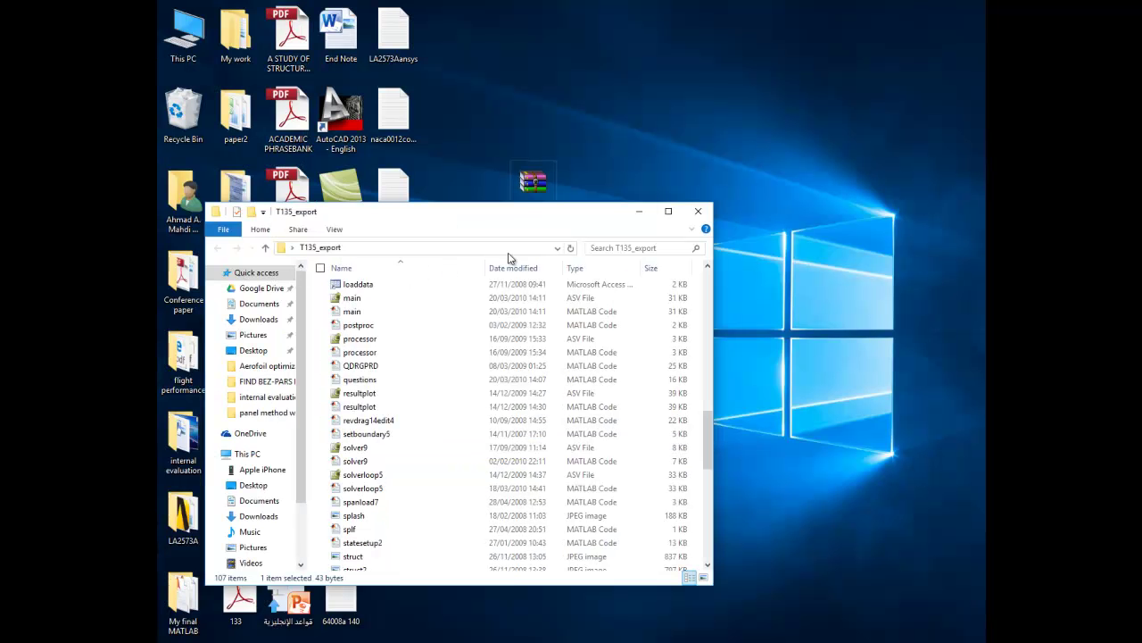
click(669, 210)
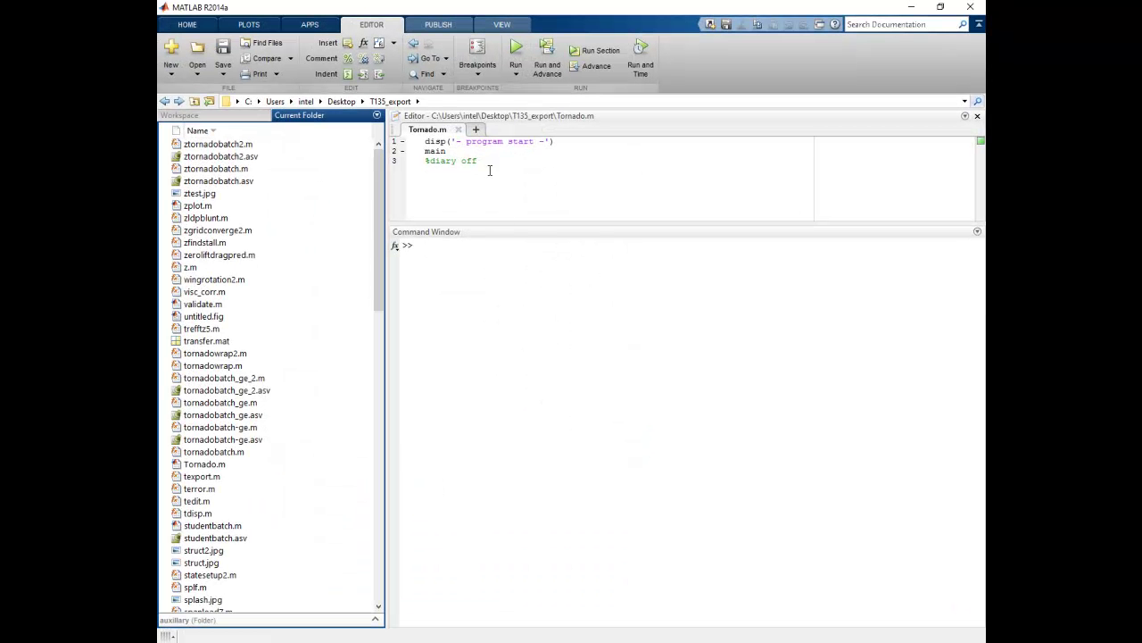
- Run the Tornado.m script and enlarge the Command Window
click(485, 161)
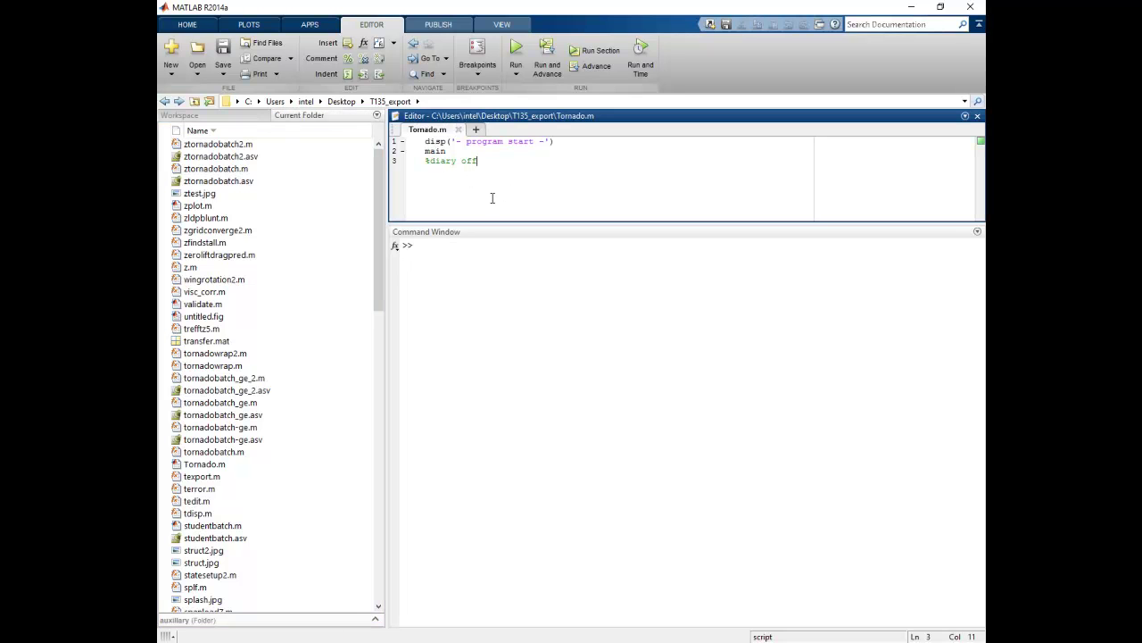
click(518, 48)
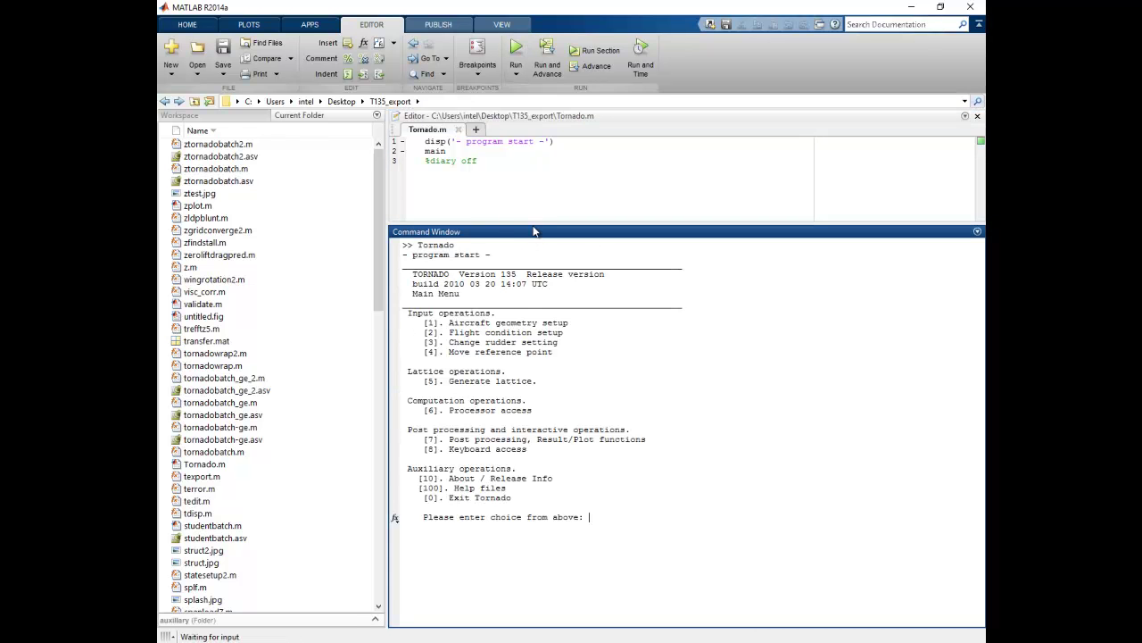
drag(538, 223, 540, 189)
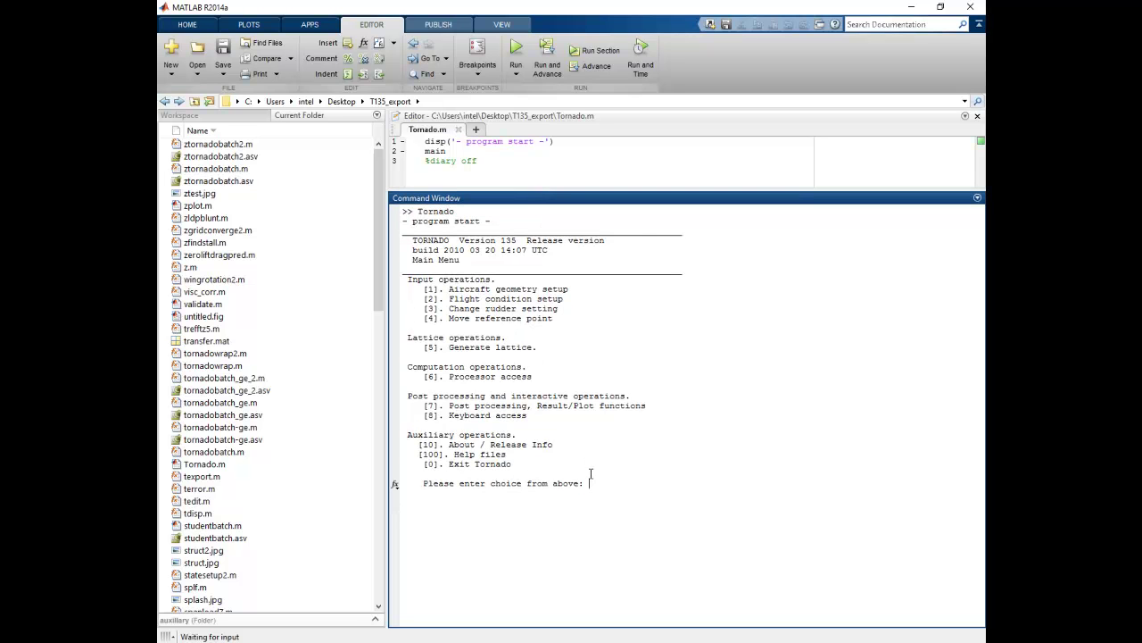
- Review Tornado's main menu options and choose 1, Aircraft geometry setup
drag(449, 291, 569, 291)
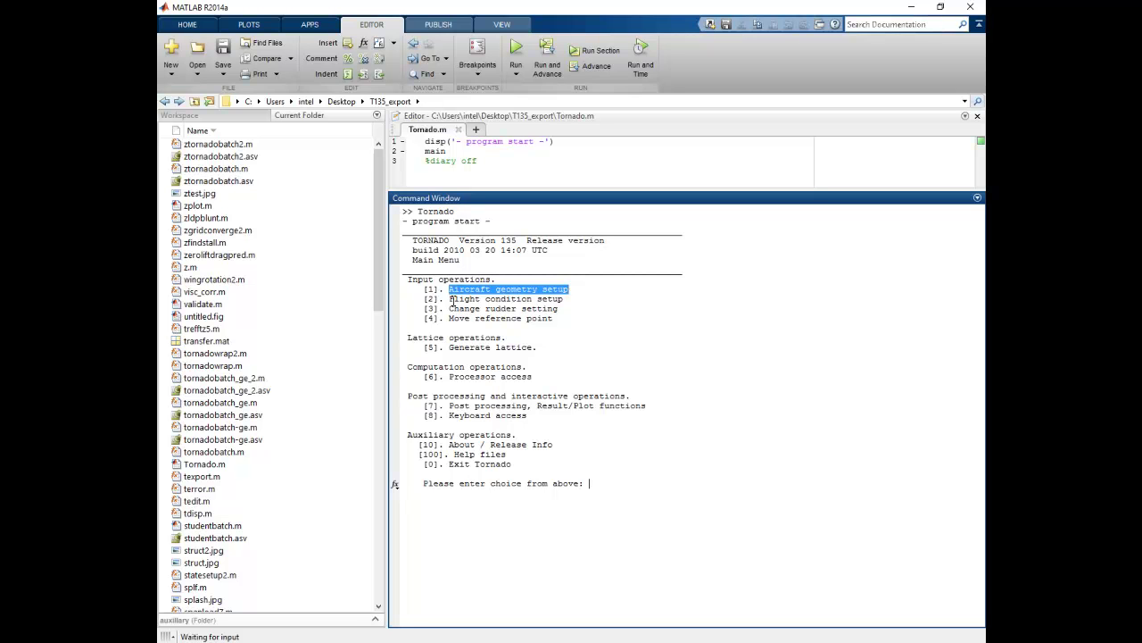
drag(451, 300, 533, 302)
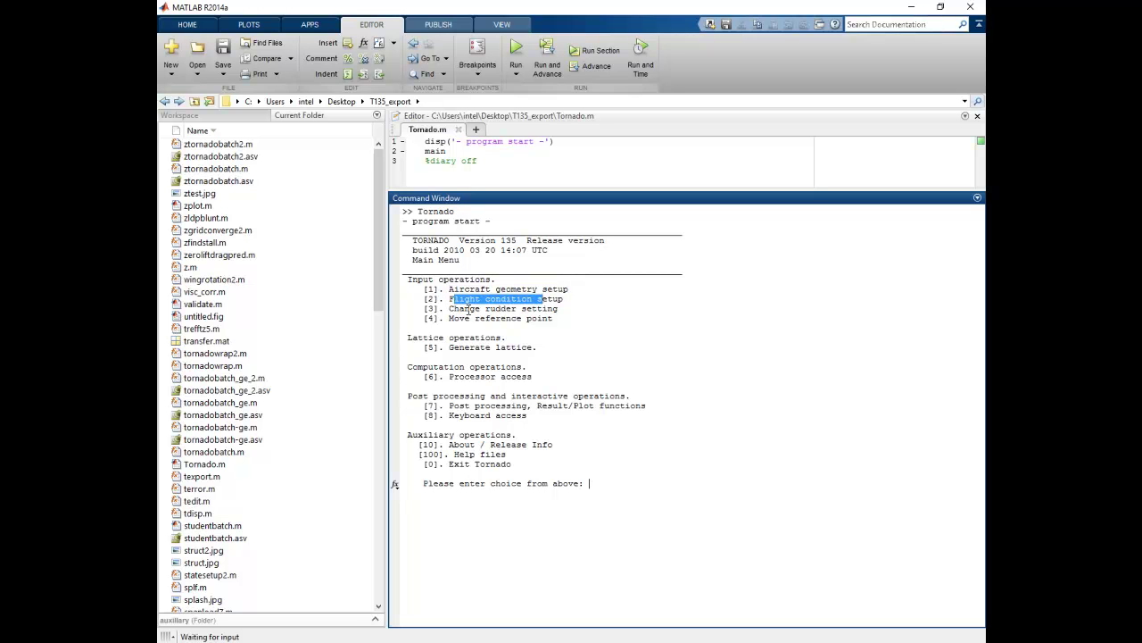
click(434, 301)
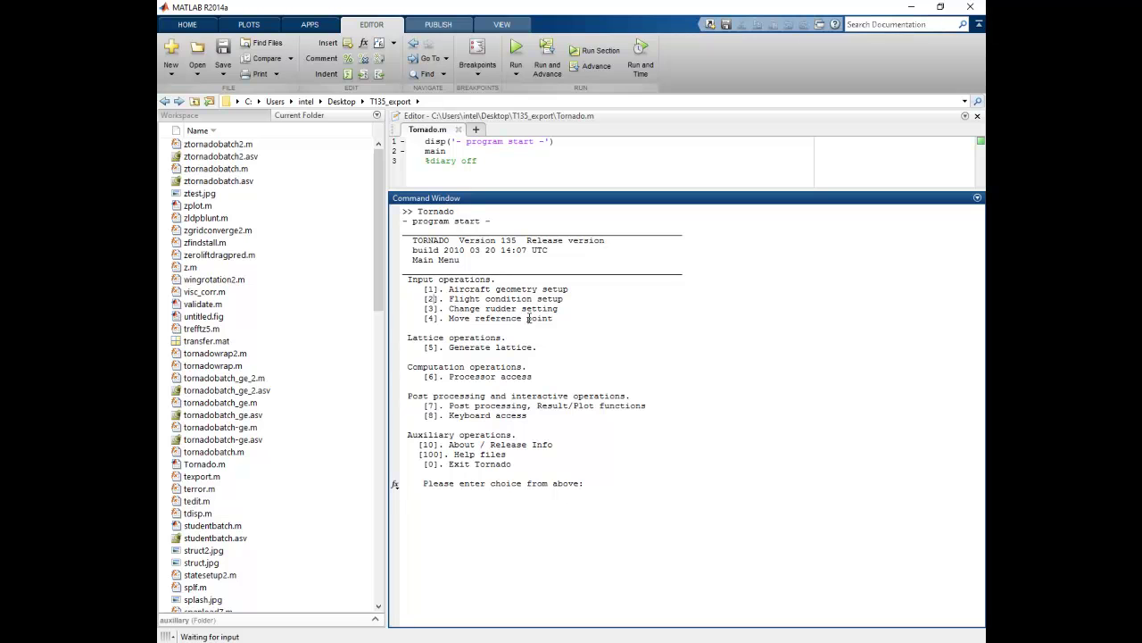
drag(540, 319, 496, 347)
drag(449, 376, 536, 376)
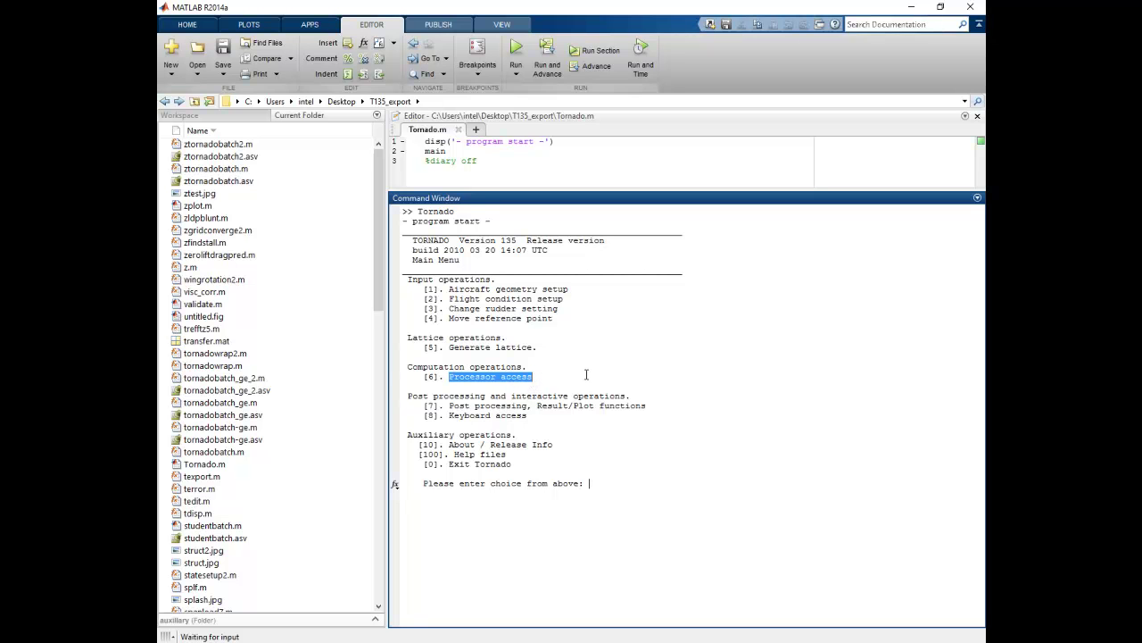
click(559, 378)
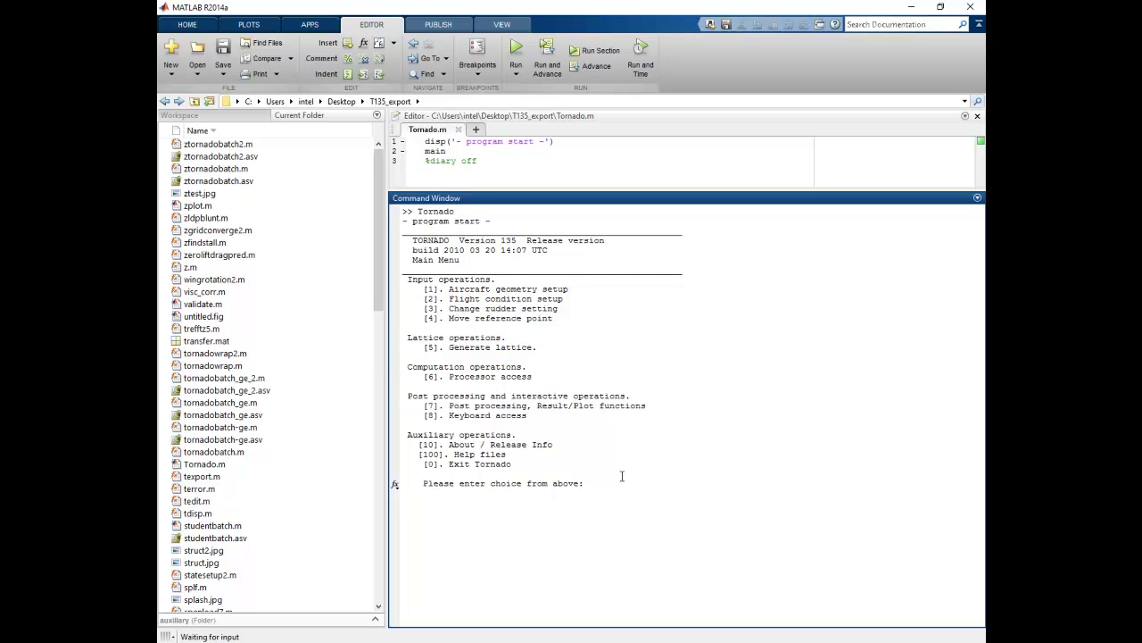
text(1)
key(Return)
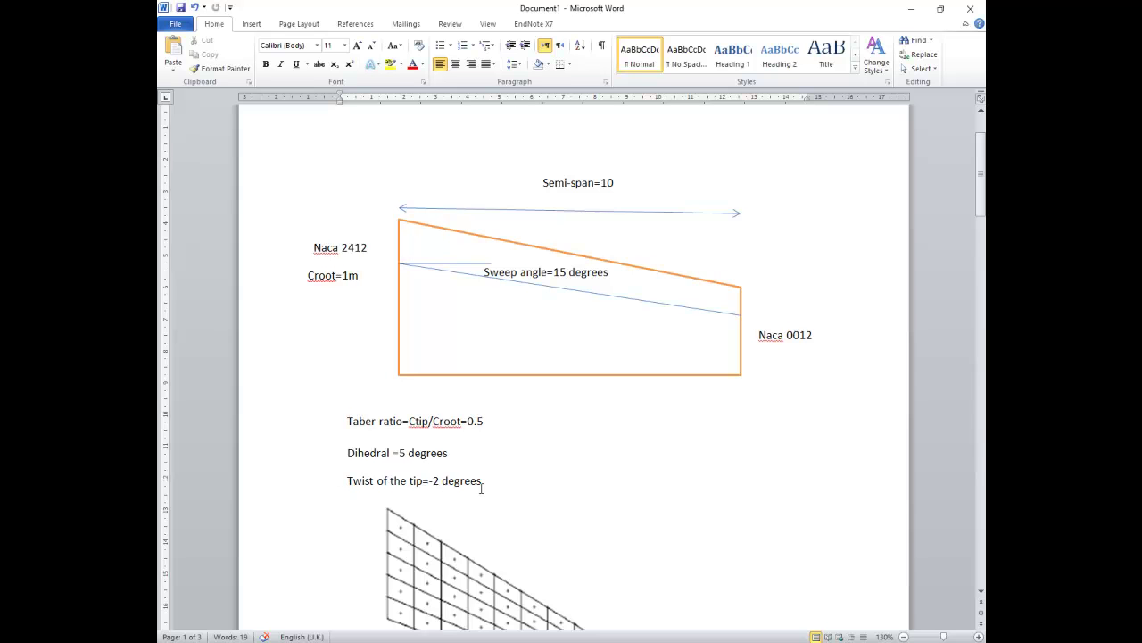
- Select the Naca 2412 label in the Word sketch and scroll through the wing parameters
click(369, 248)
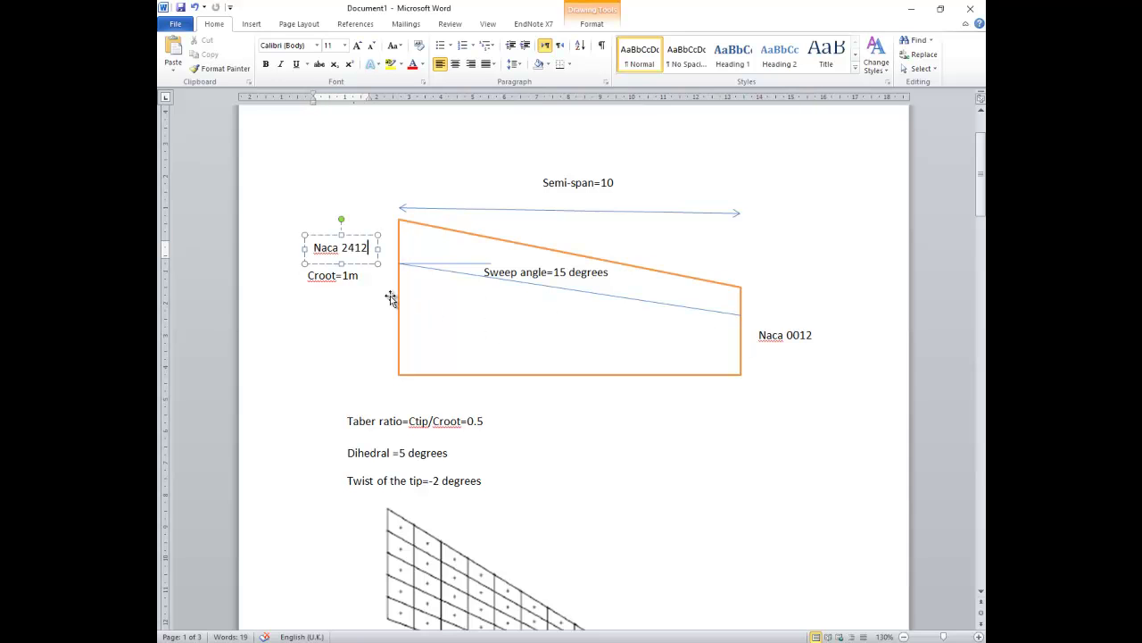
scroll(686, 347, down, 3)
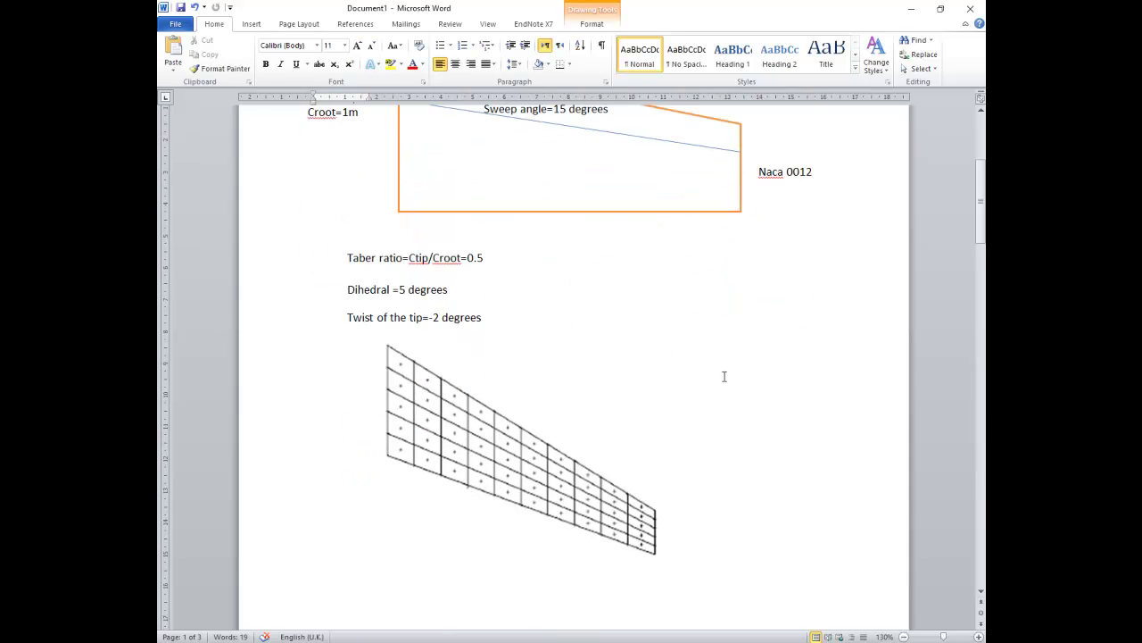
scroll(719, 384, up, 3)
scroll(714, 393, down, 2)
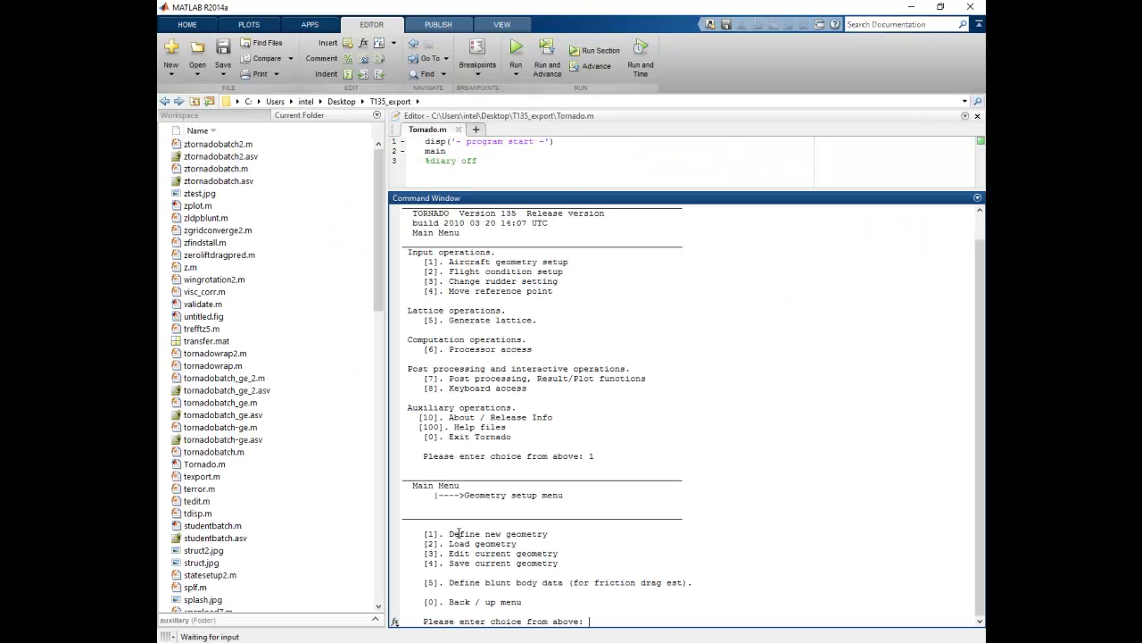
- Enter 1 to define new geometry, then 1 wing and 1 semispanwise partition
text(1)
key(Return)
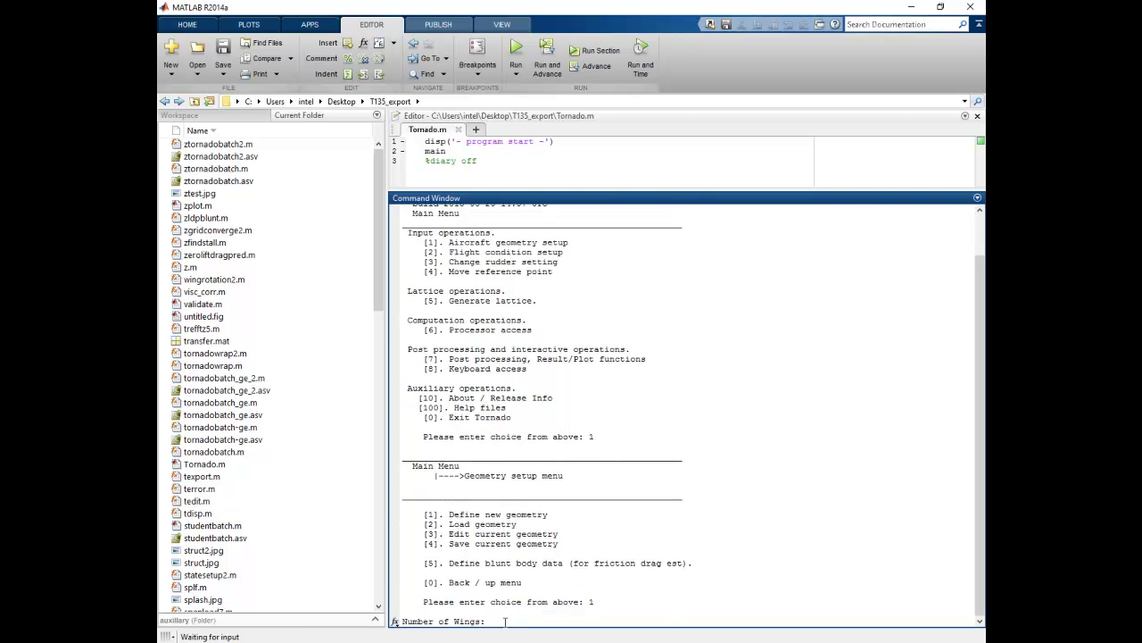
text(1)
key(Return)
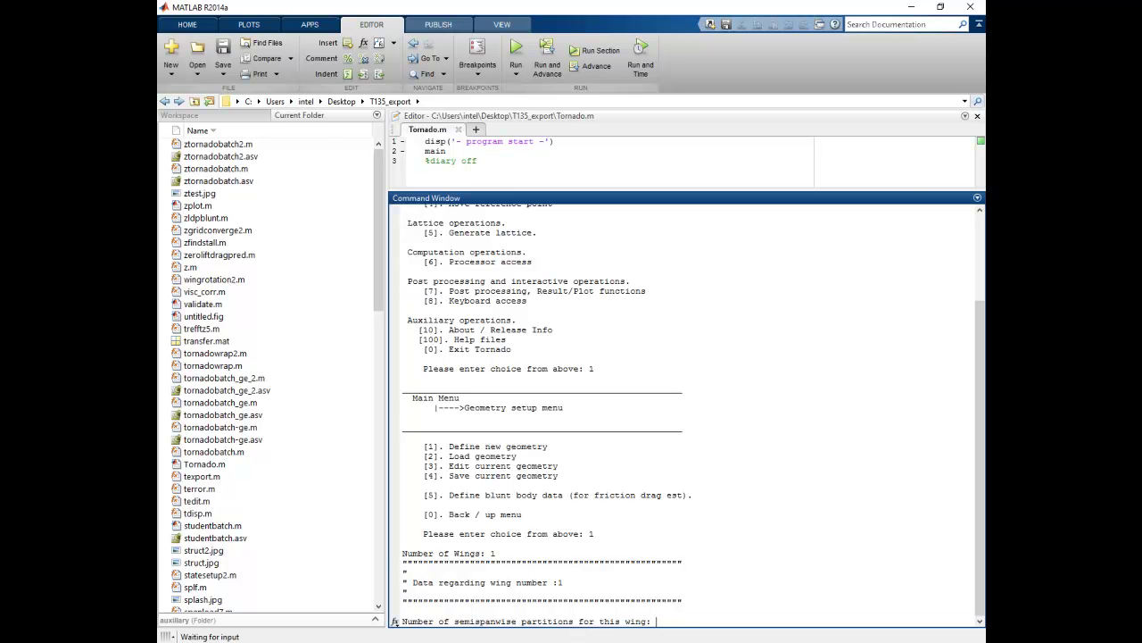
key(alt+Tab)
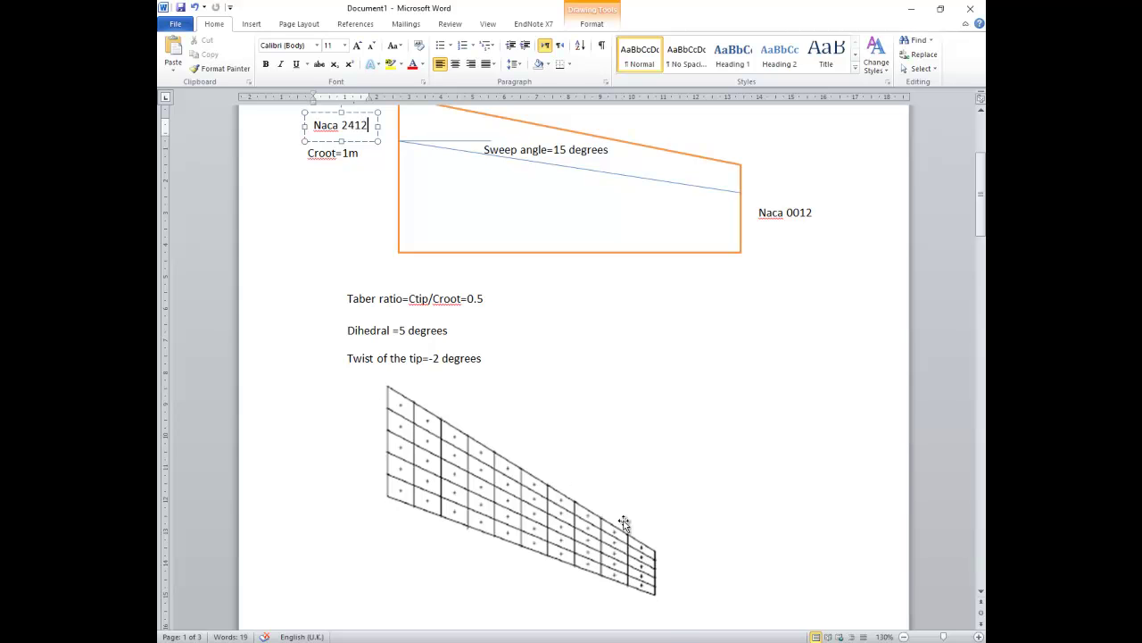
key(alt+Tab)
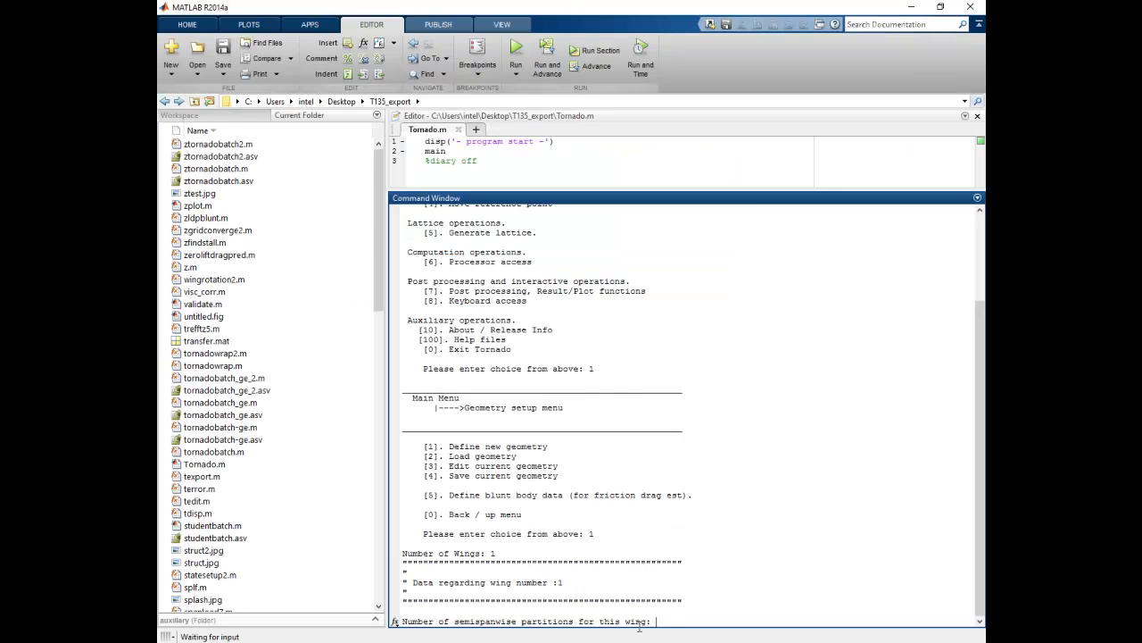
text(1)
key(Return)
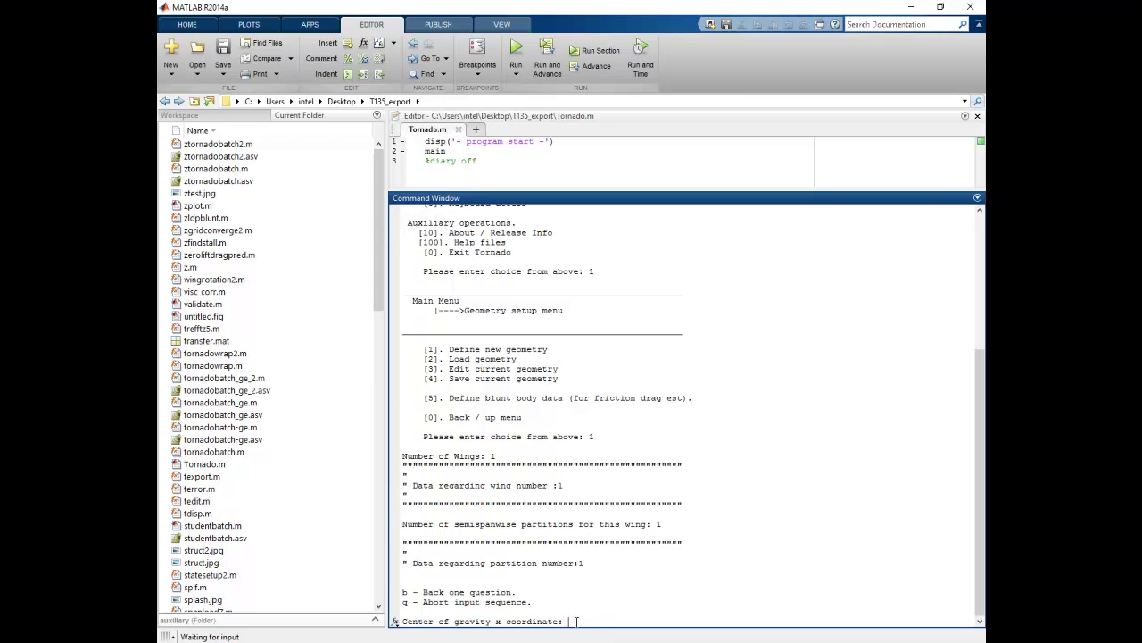
- Set the centre of gravity and reference point x, y, z coordinates all to 0
text(0)
key(Return)
text(0)
key(Return)
text(0)
key(Return)
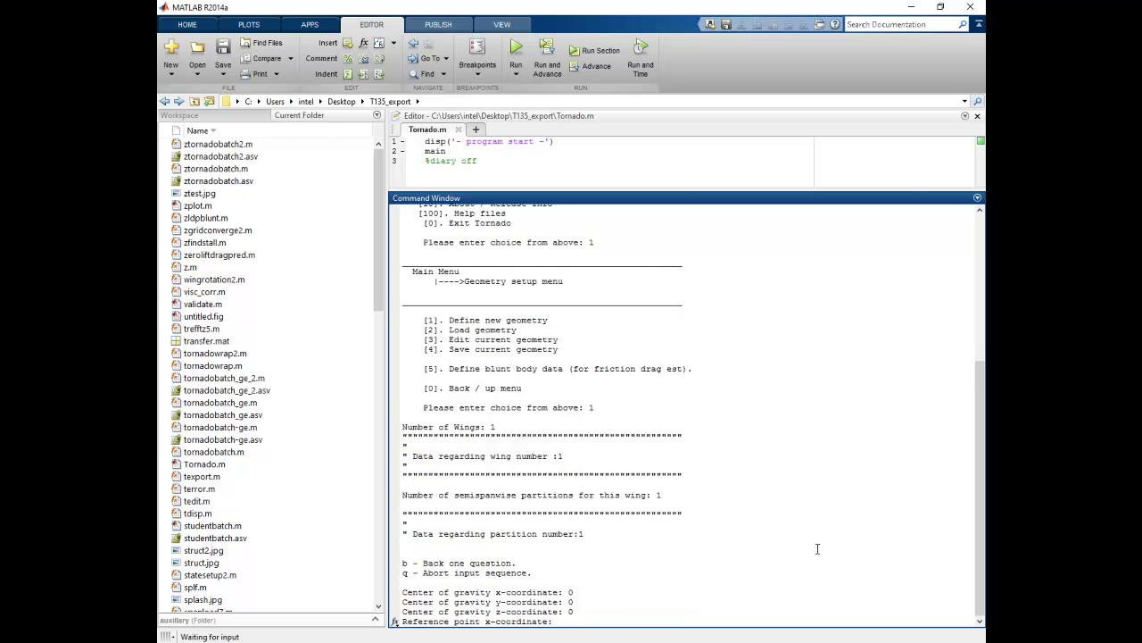
text(0)
key(Return)
text(0)
key(Return)
text(0)
key(Return)
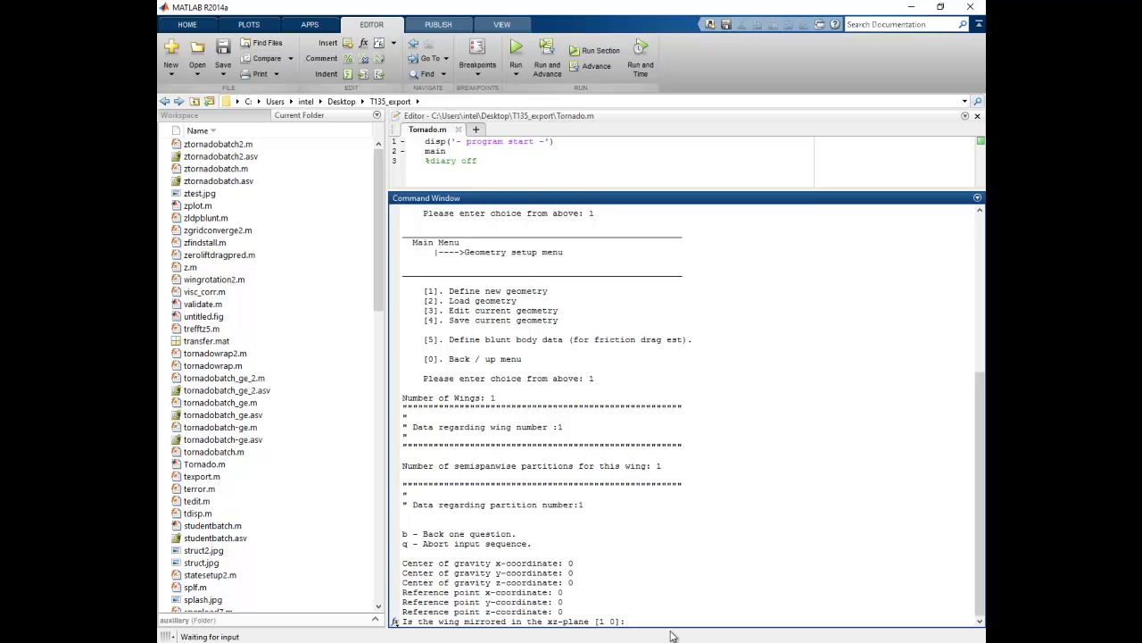
- Mirror the wing in the xz-plane (1) and set the root chord to 1
text(1)
key(Return)
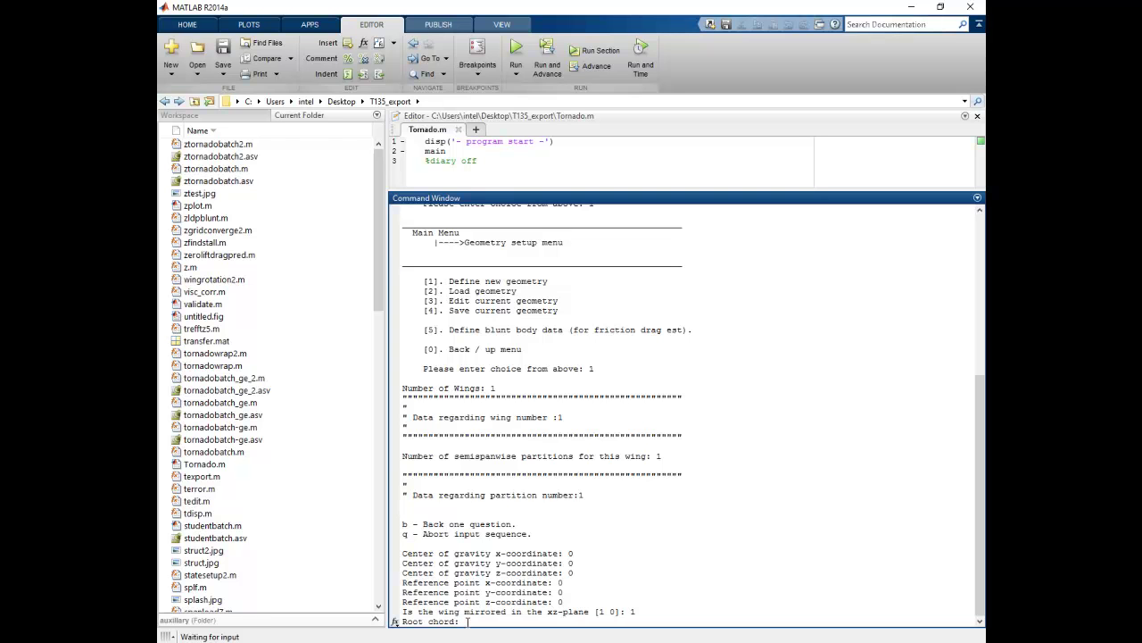
key(alt+Tab)
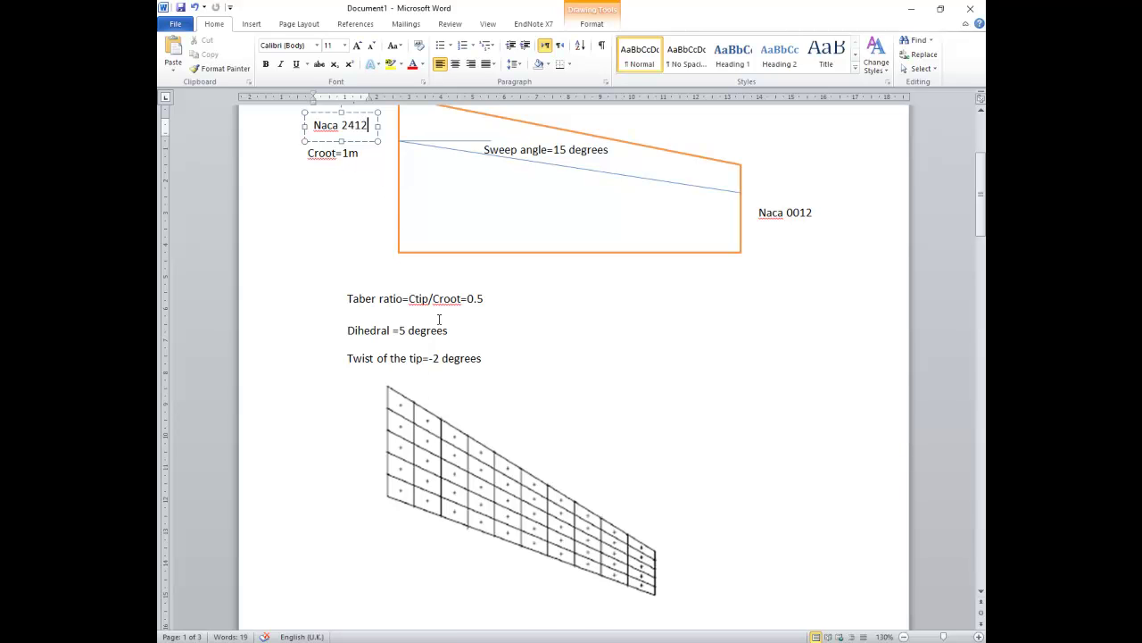
key(alt+Tab)
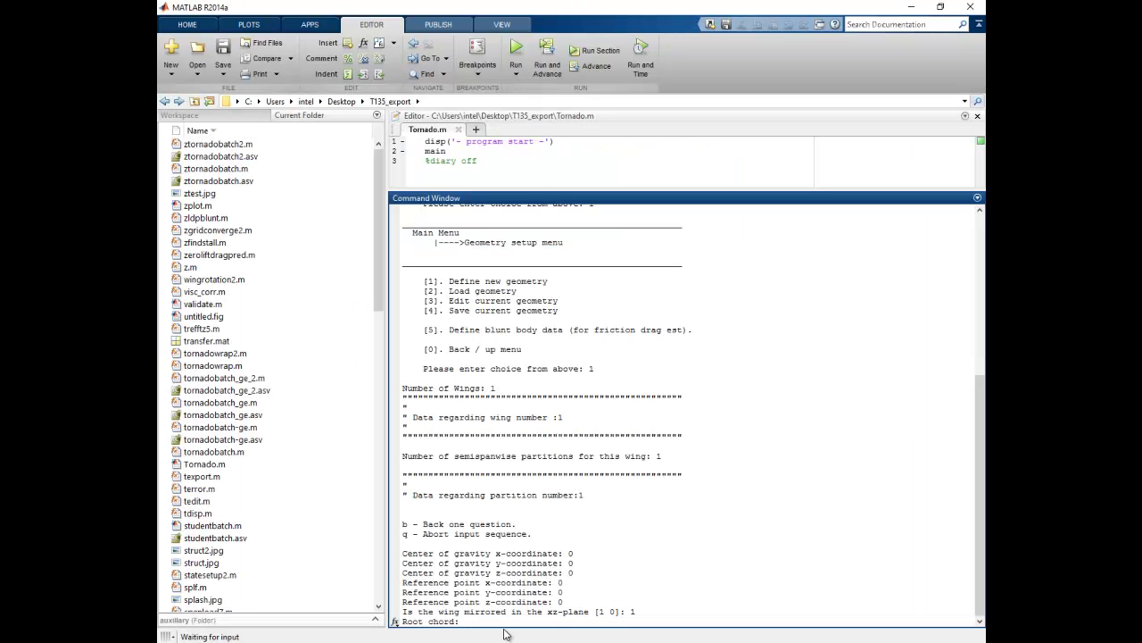
text(1)
key(Return)
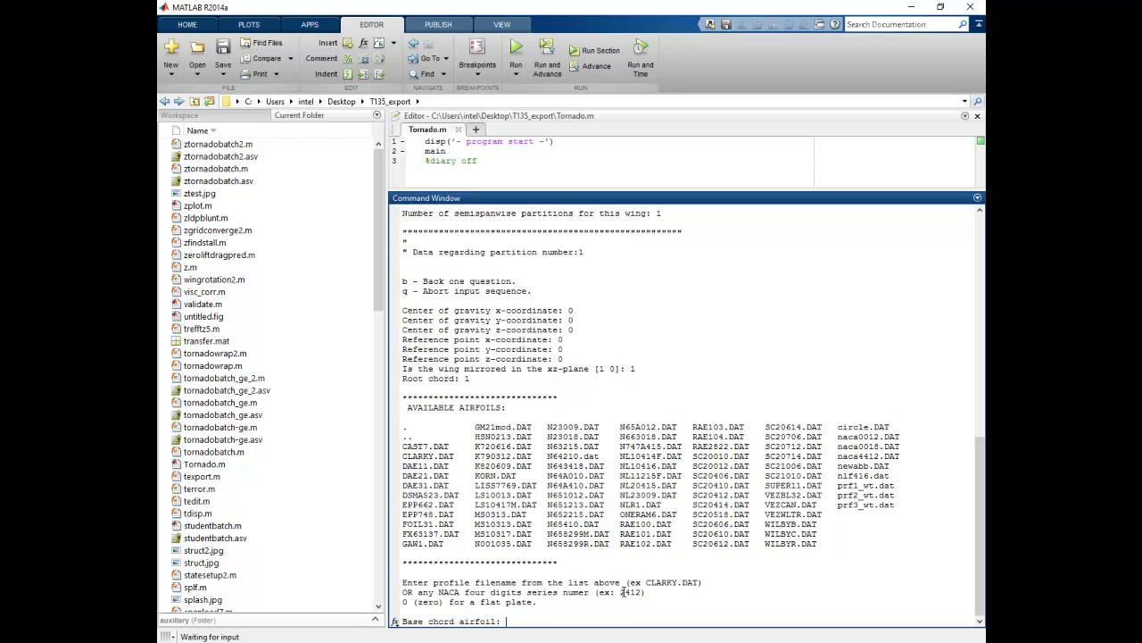
- Set the base chord airfoil to NACA 2412 with 5 chordwise panels
drag(622, 592, 643, 592)
click(525, 625)
text(2412)
key(Return)
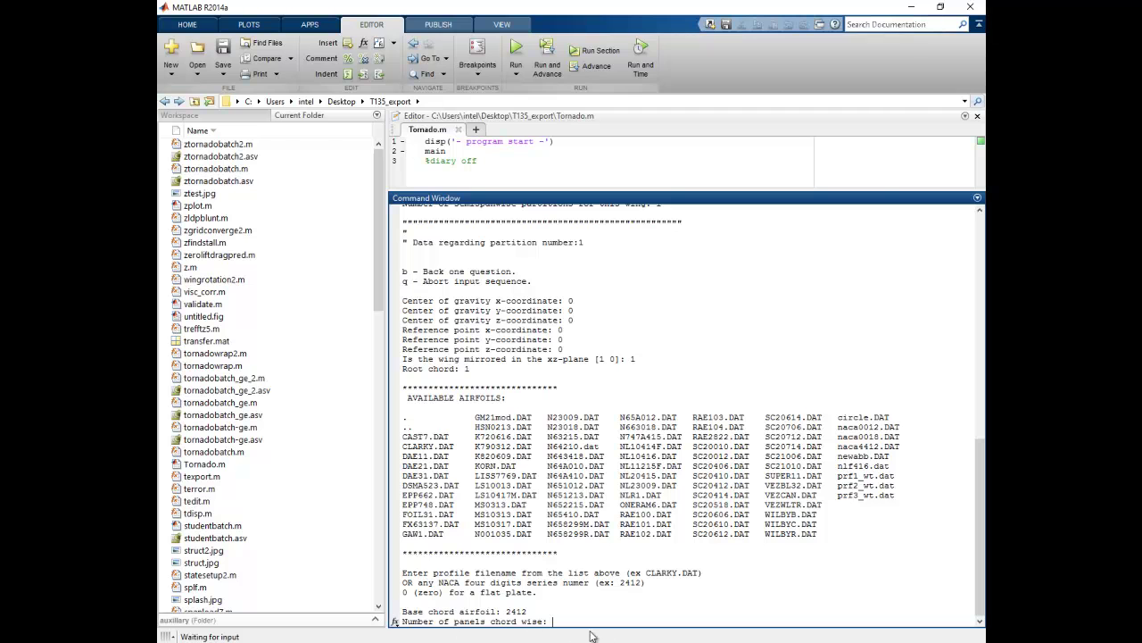
key(alt+Tab)
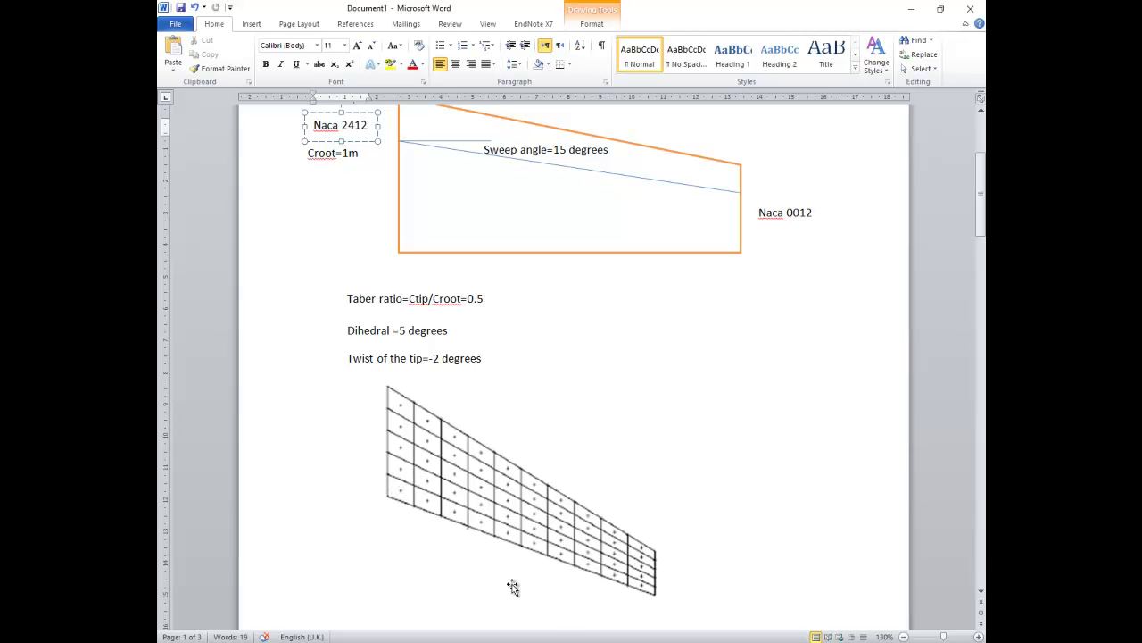
key(alt+Tab)
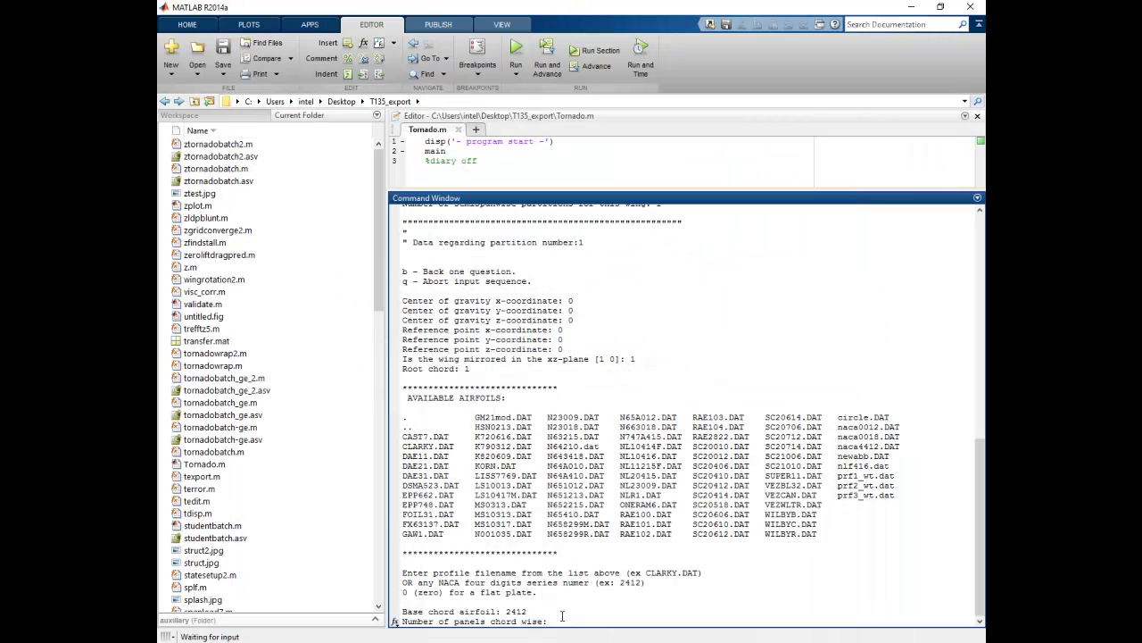
text(5)
key(Return)
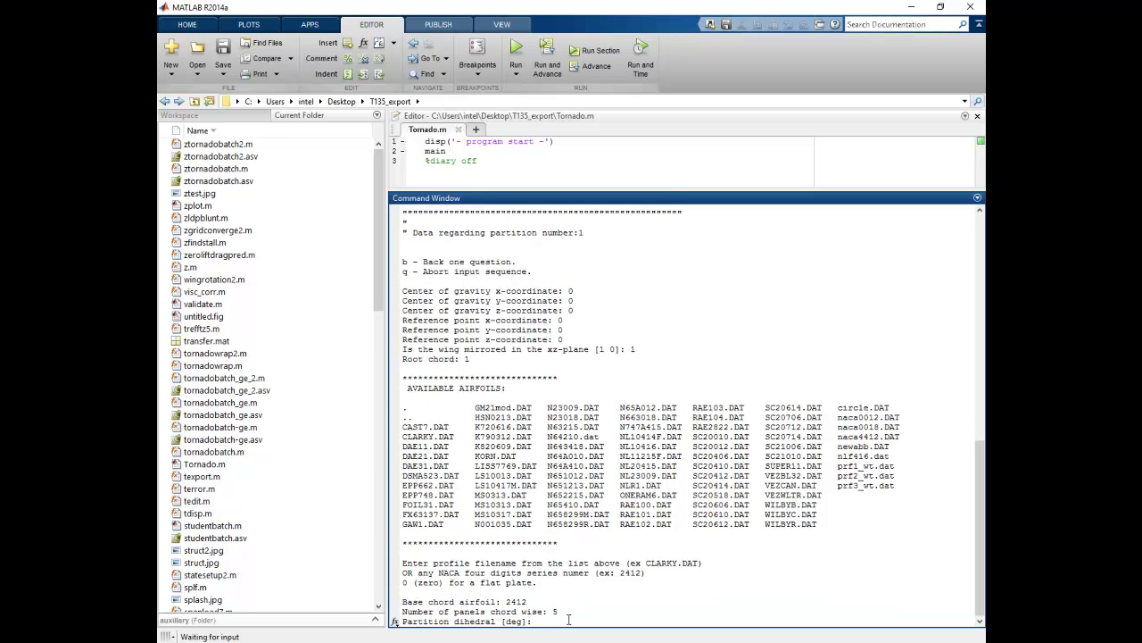
- Enter a 5° dihedral and 10 semi-span panels, checking the wing notes
key(alt+Tab)
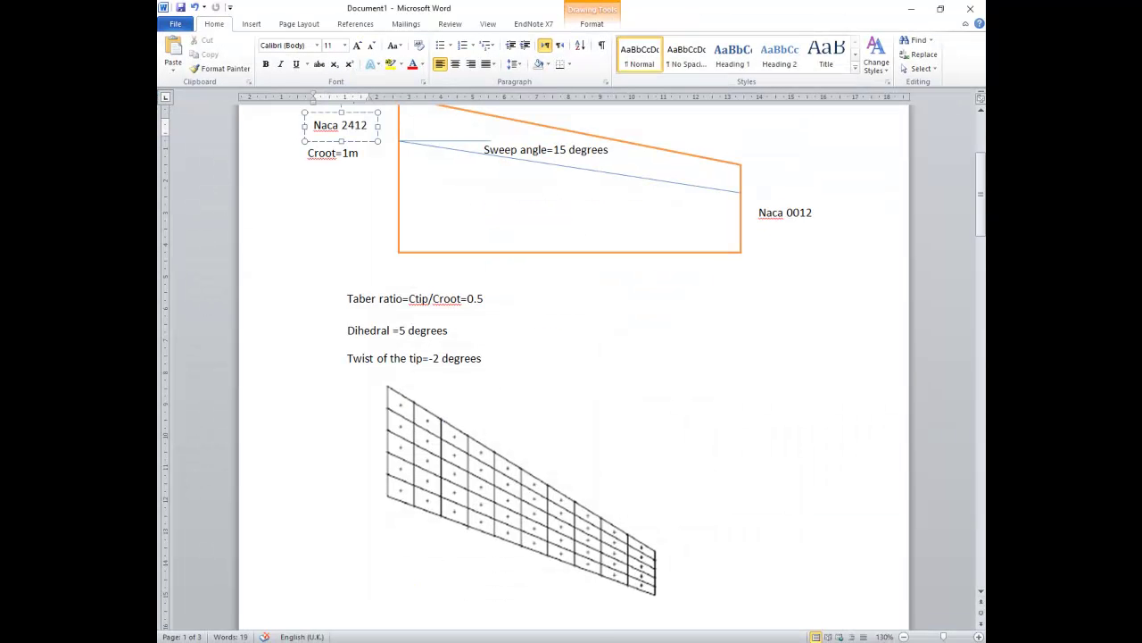
key(alt+Tab)
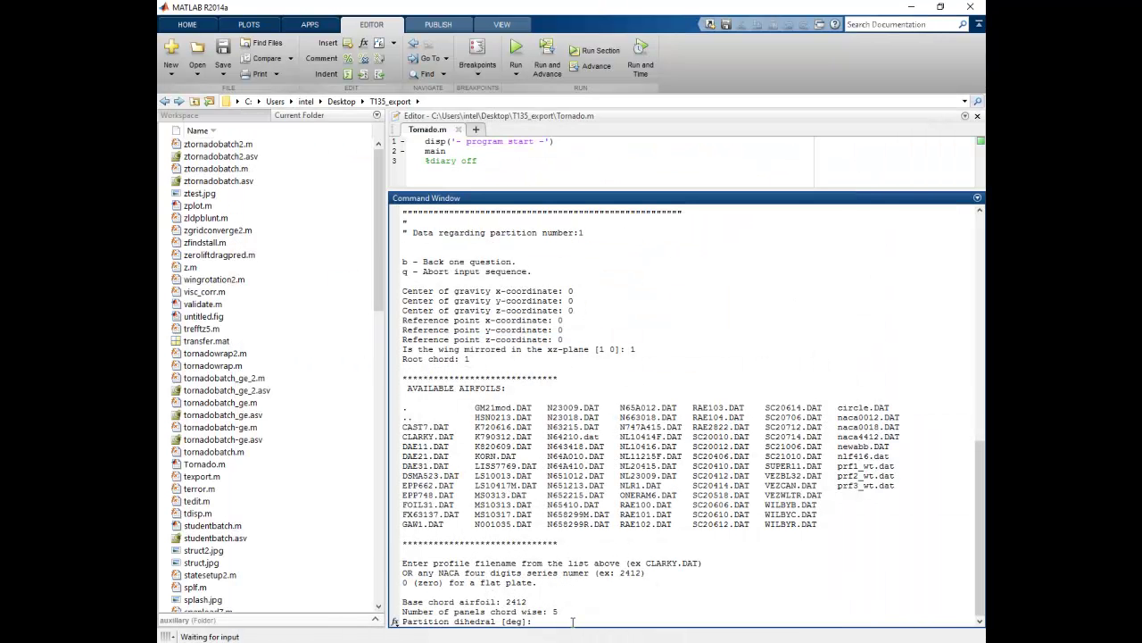
text(5)
key(Return)
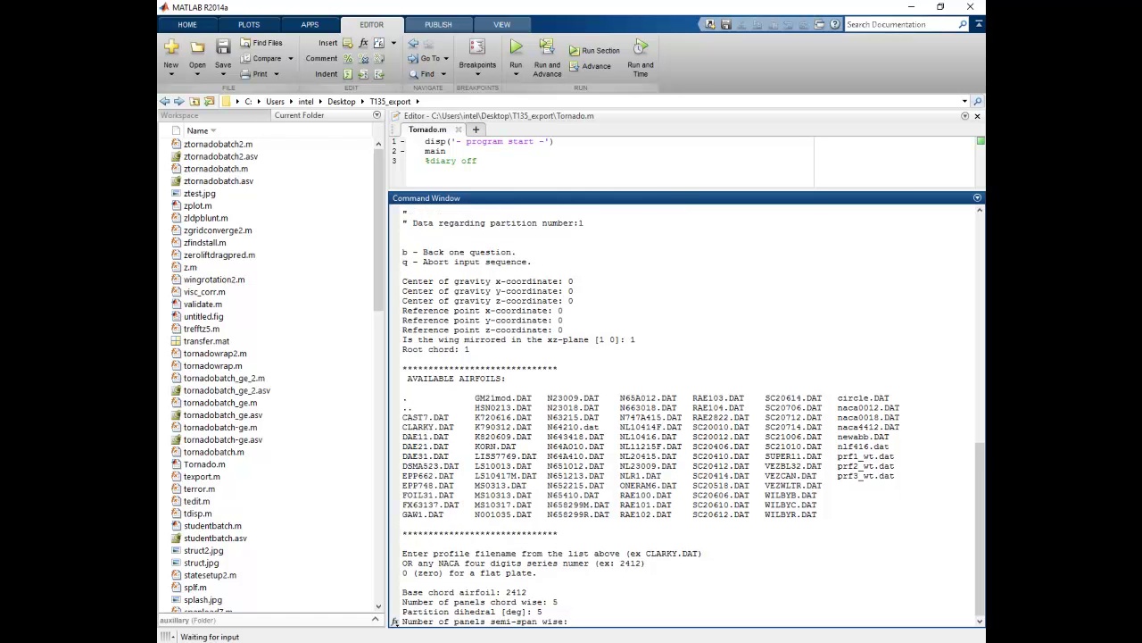
key(alt+Tab)
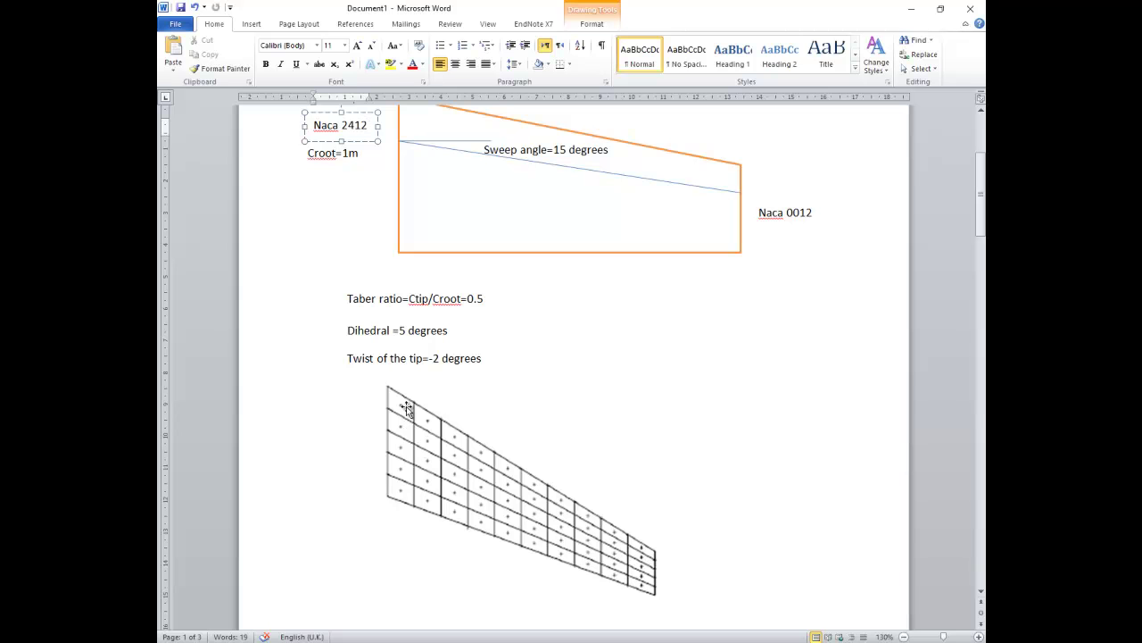
key(alt+Tab)
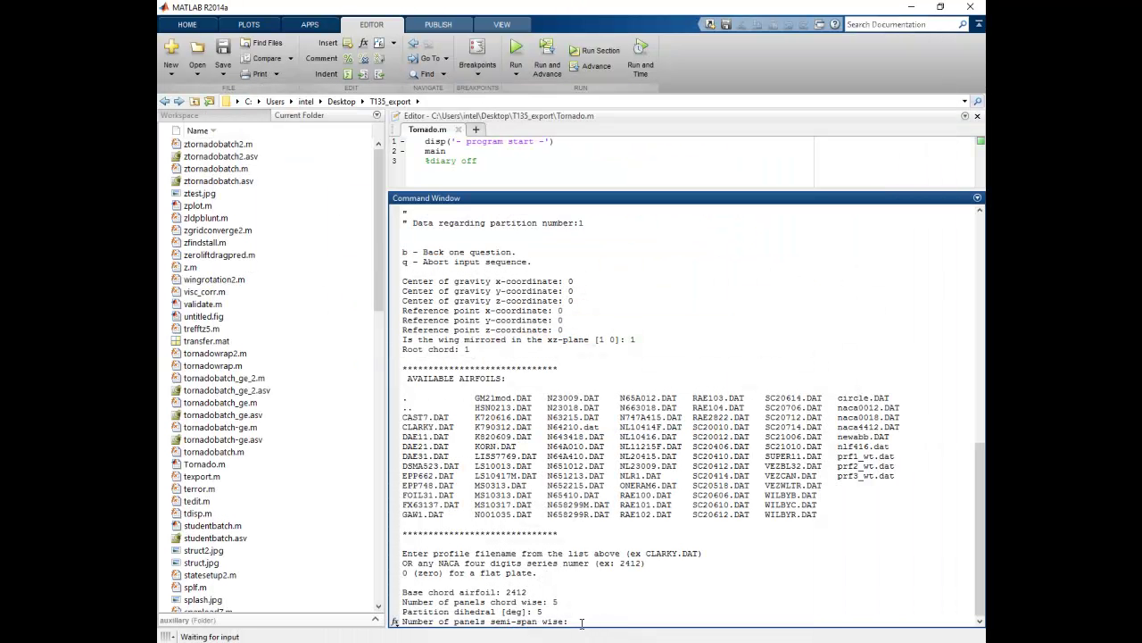
text(10)
key(Return)
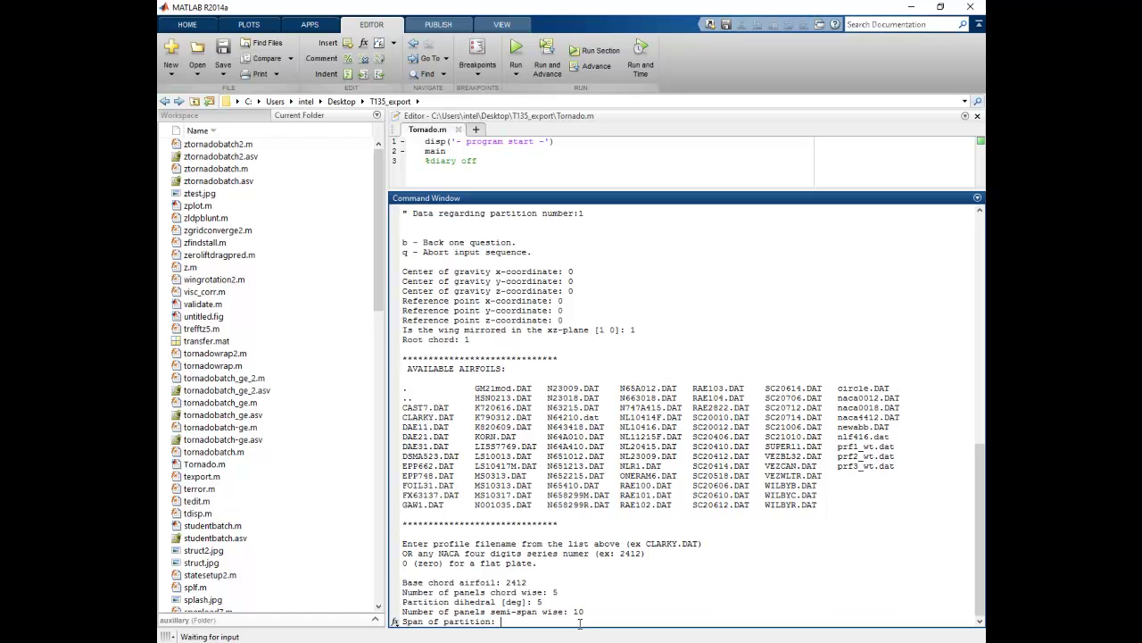
- Set the partition span to 10 and the taper ratio to 0.5
key(alt+Tab)
scroll(536, 301, up, 2)
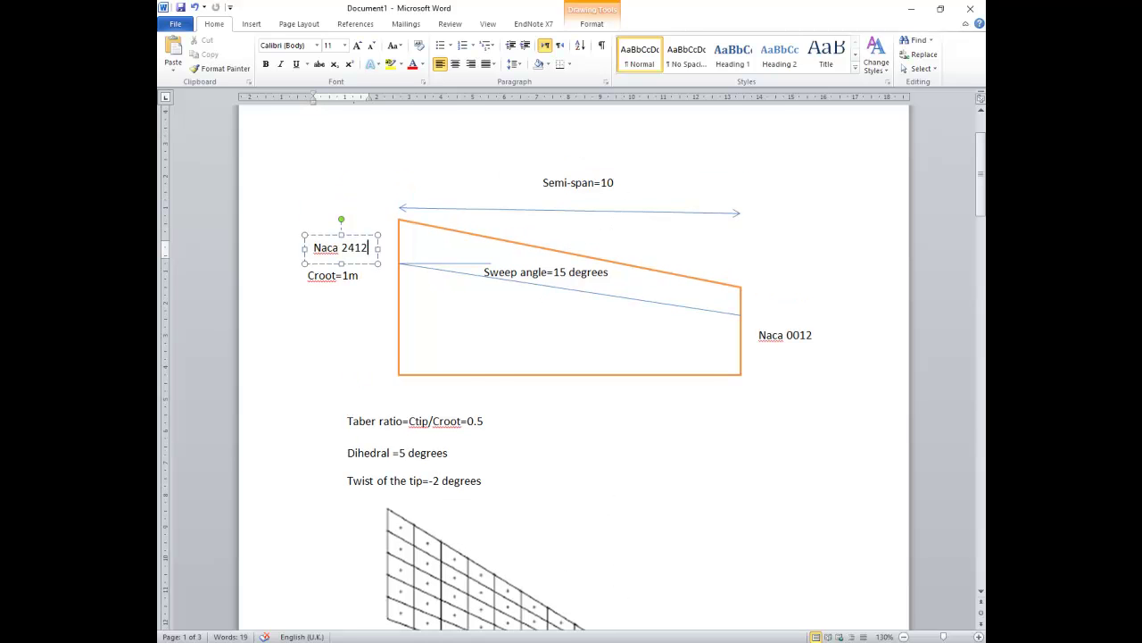
key(alt+Tab)
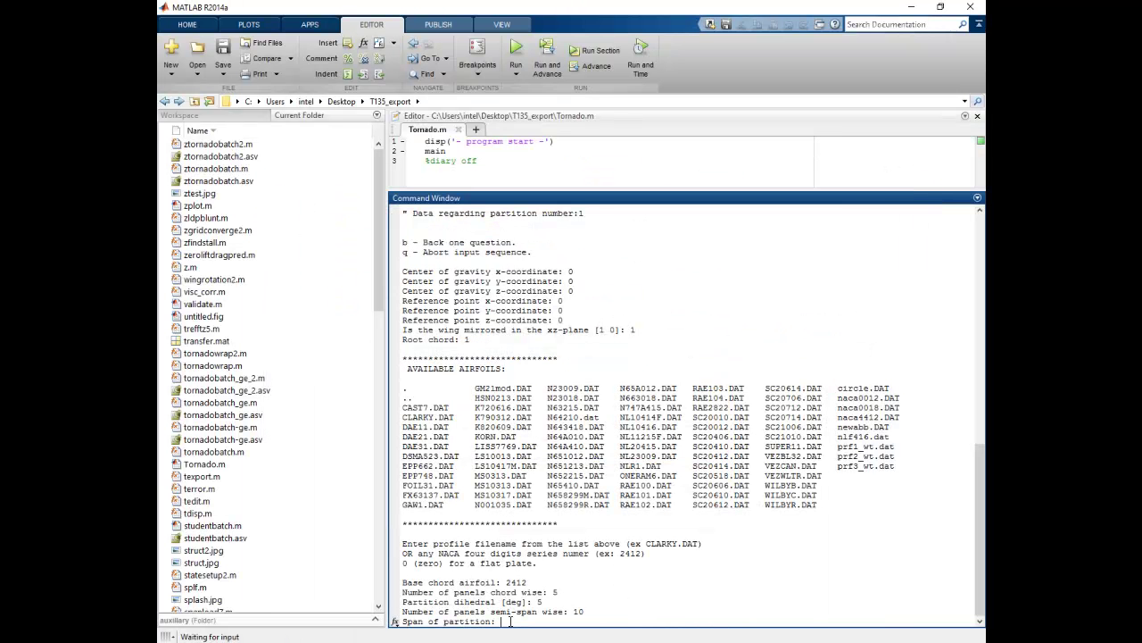
text(10)
key(Return)
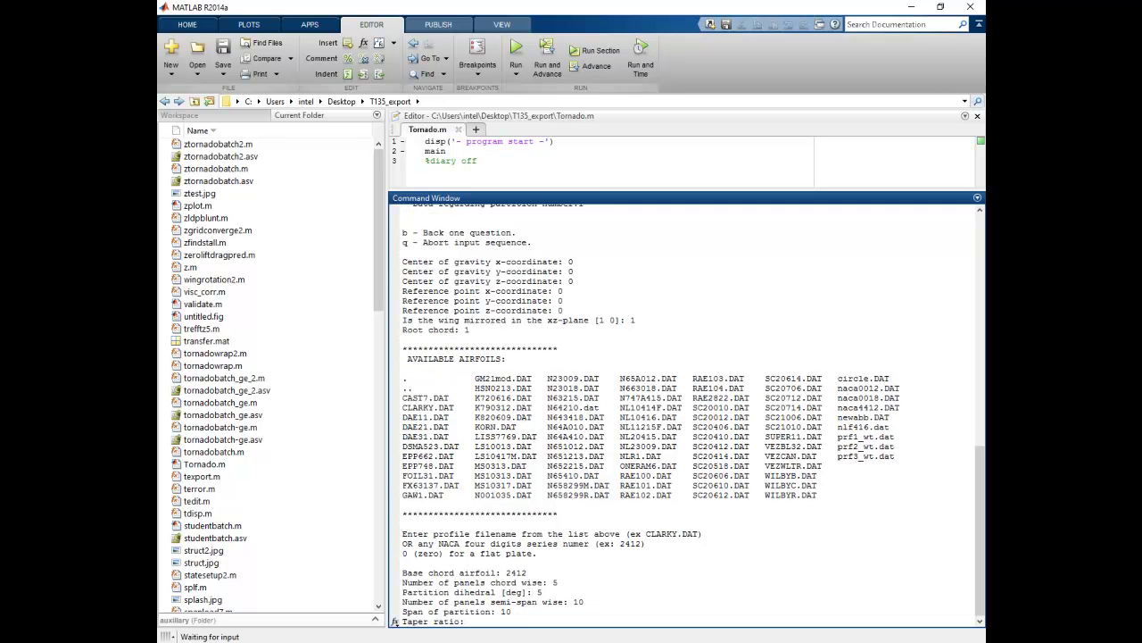
text(0.5)
key(Return)
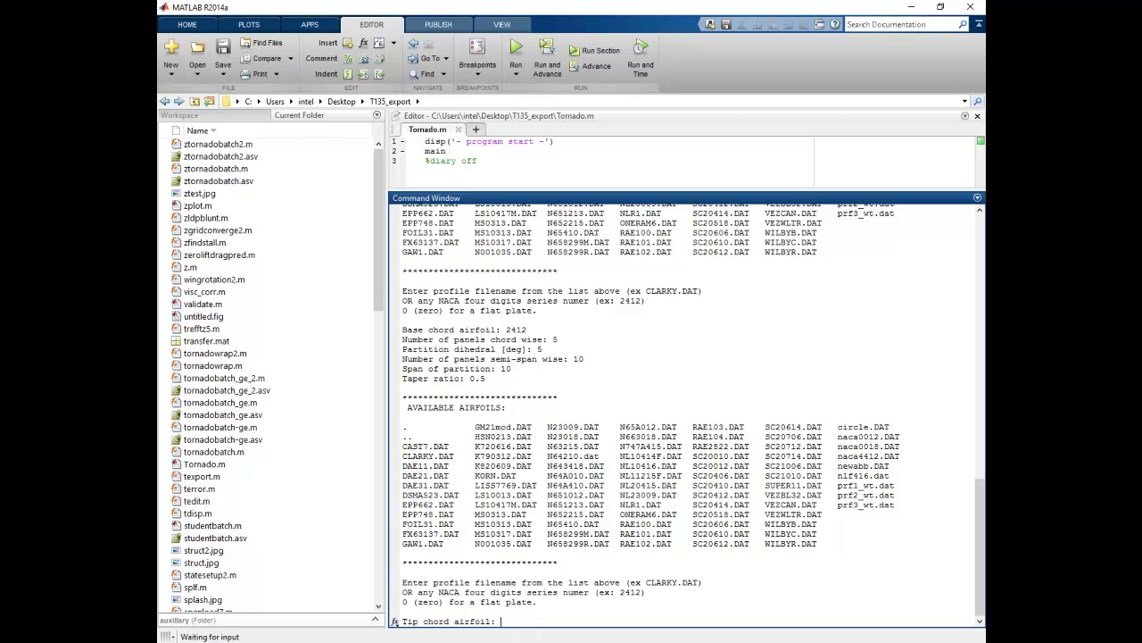
- Set the tip chord airfoil to NACA 0012, as given in the wing notes
key(alt+Tab)
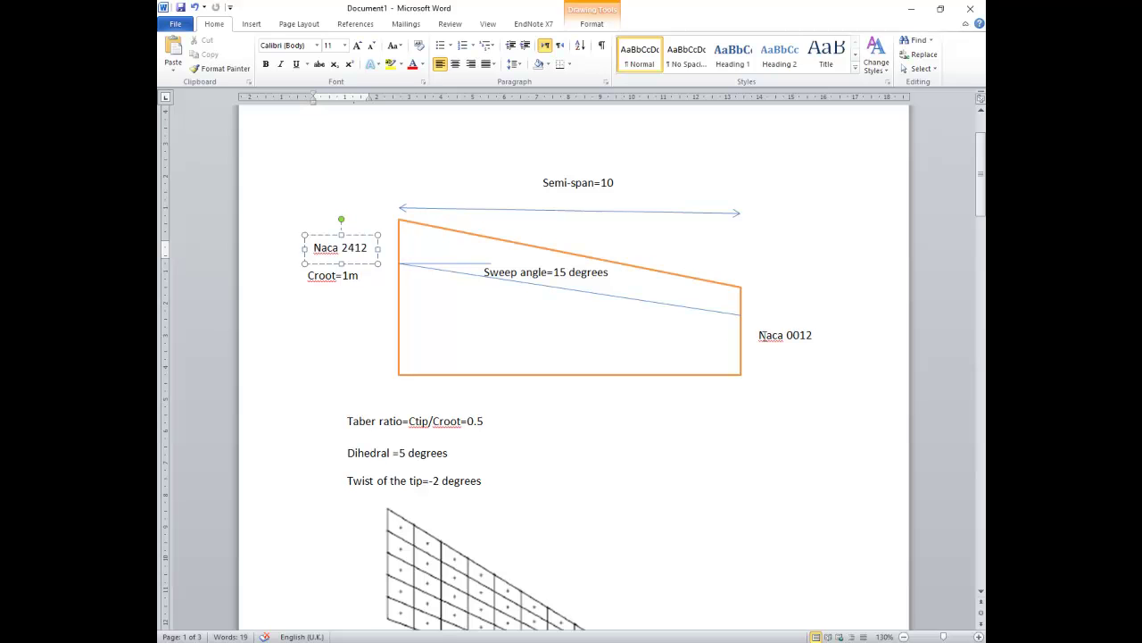
double_click(787, 334)
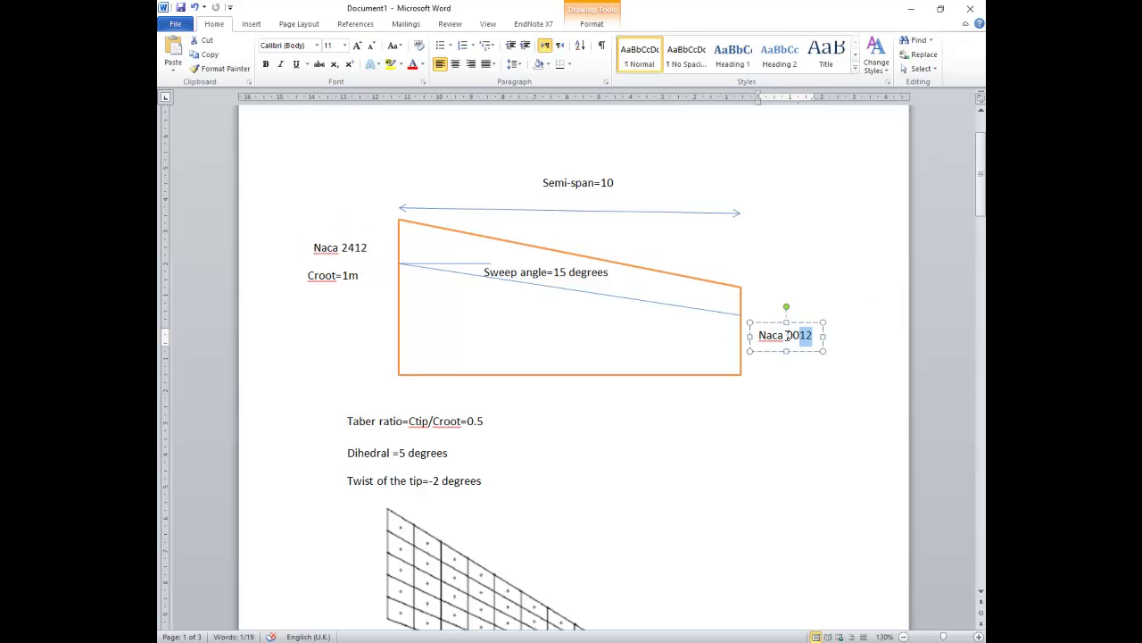
key(alt+Tab)
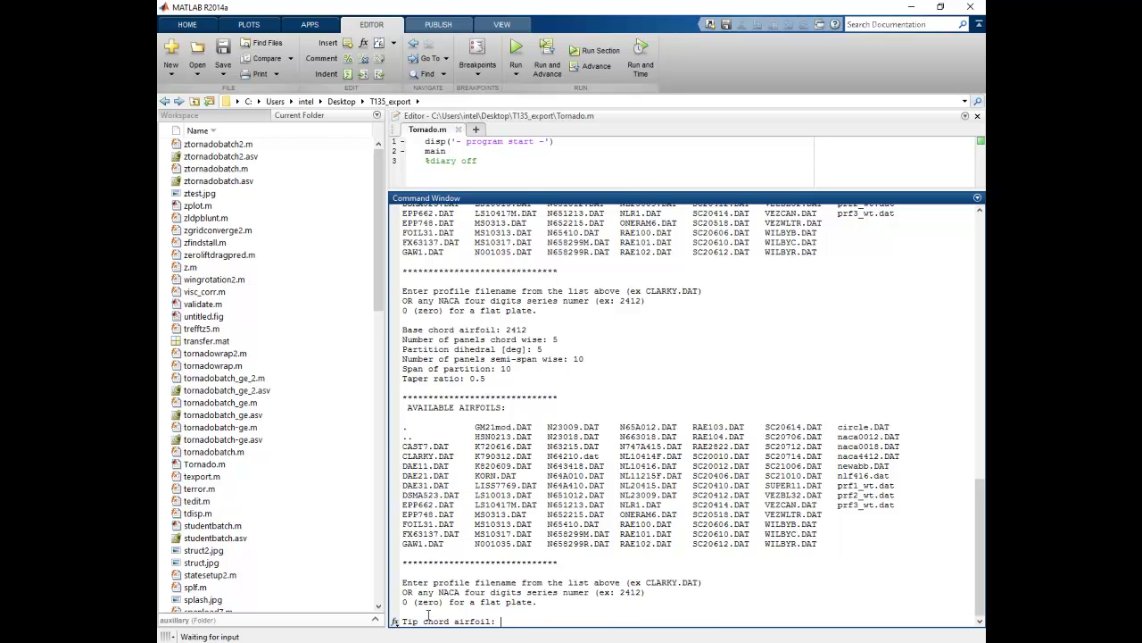
text(0012)
key(Return)
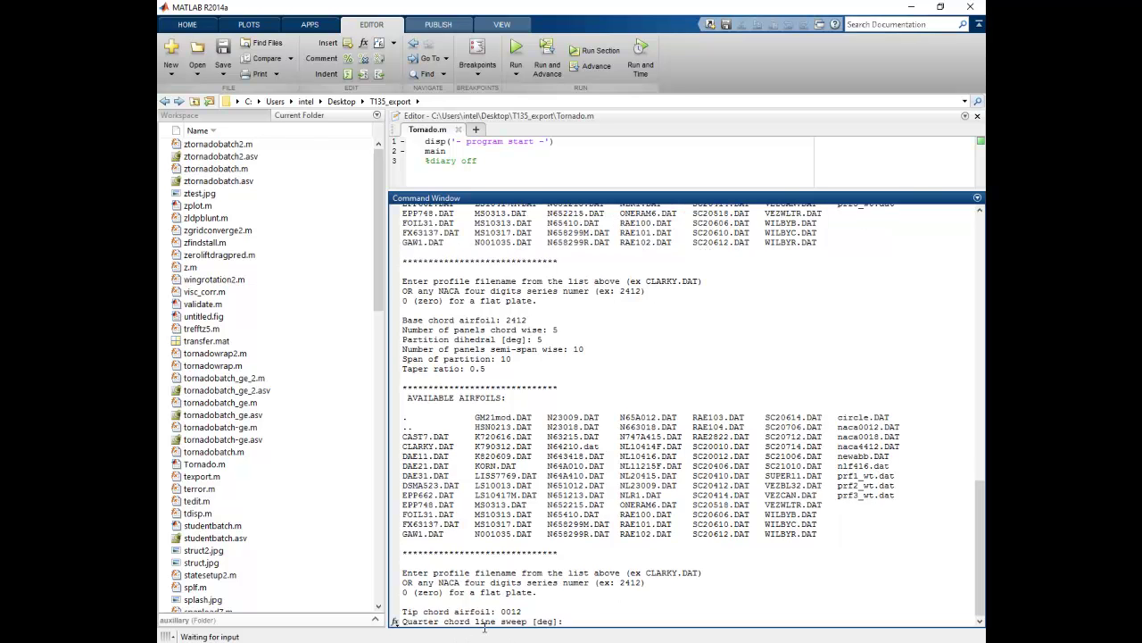
- Enter a 15° quarter-chord sweep and a -2° outboard twist
key(alt+Tab)
text(15)
key(Return)
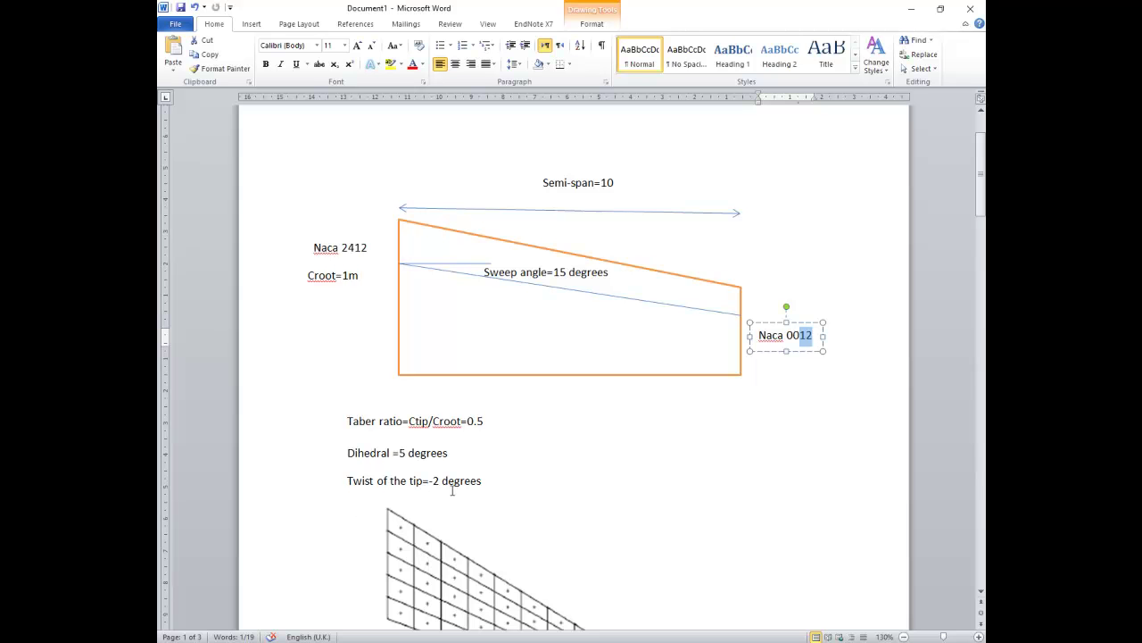
key(alt+Tab)
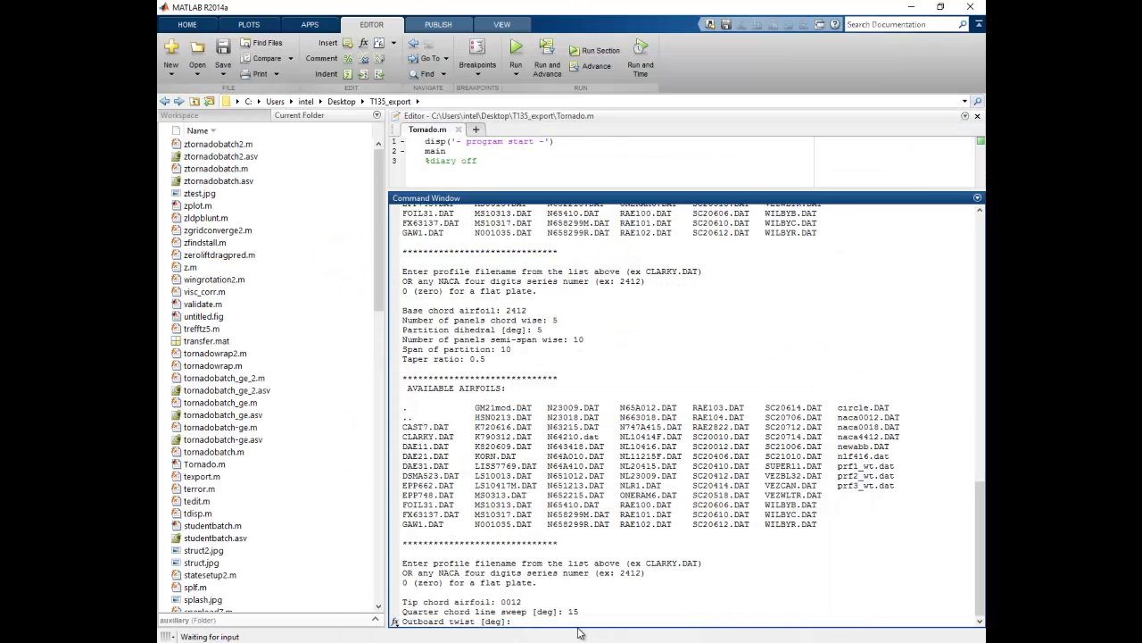
text(-2)
key(Return)
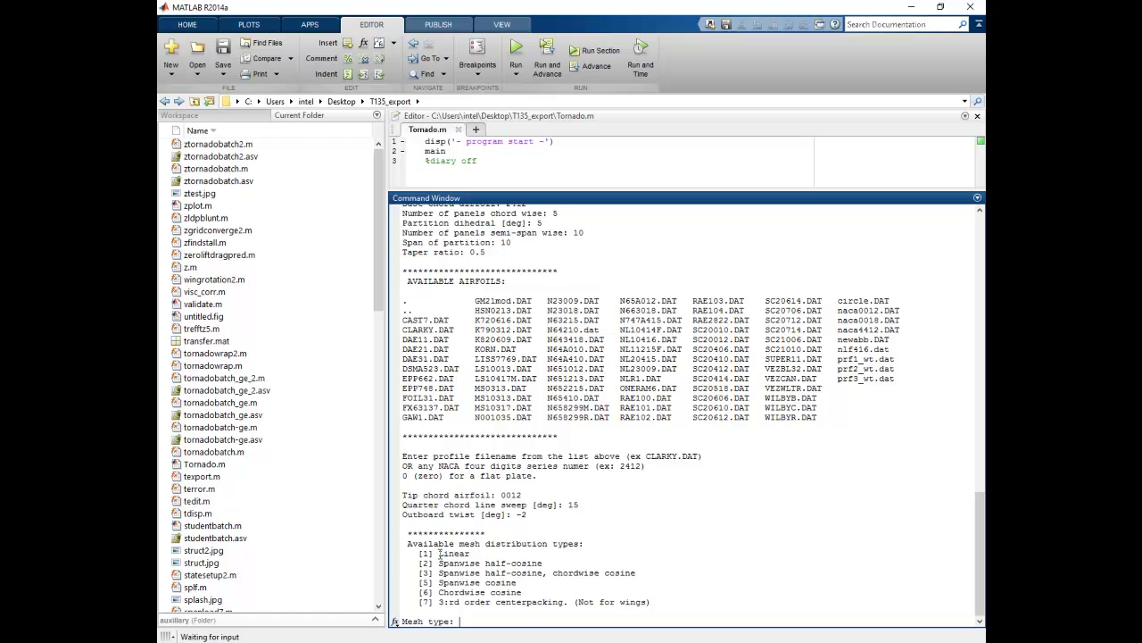
- Choose mesh type 1 (linear) and enter 0 so the partition has no flap
drag(439, 553, 483, 559)
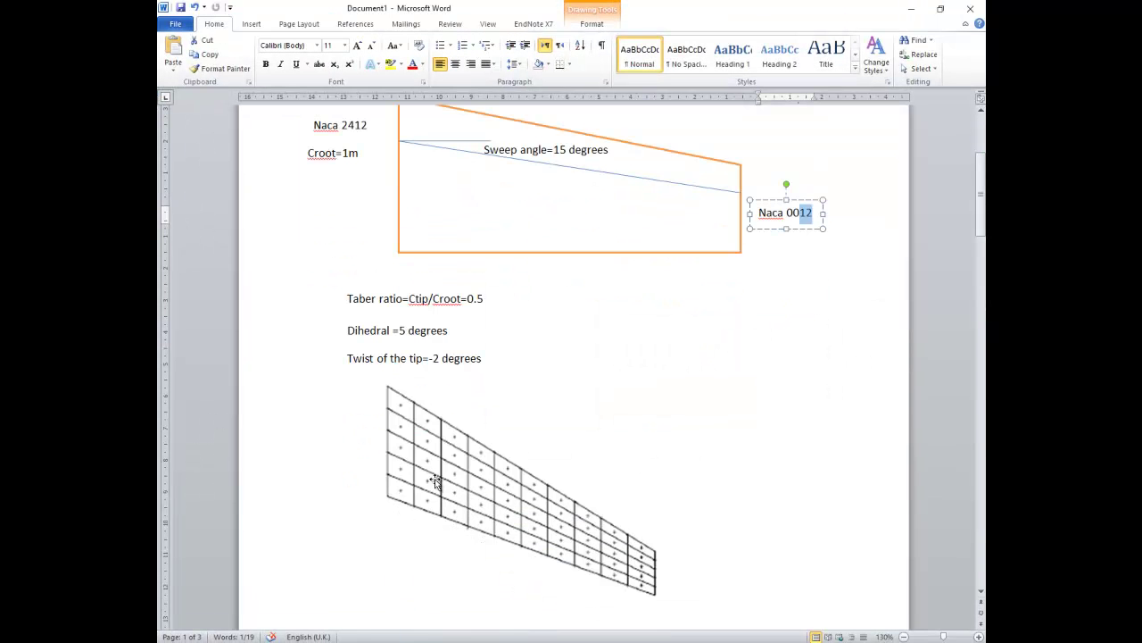
scroll(423, 497, down, 3)
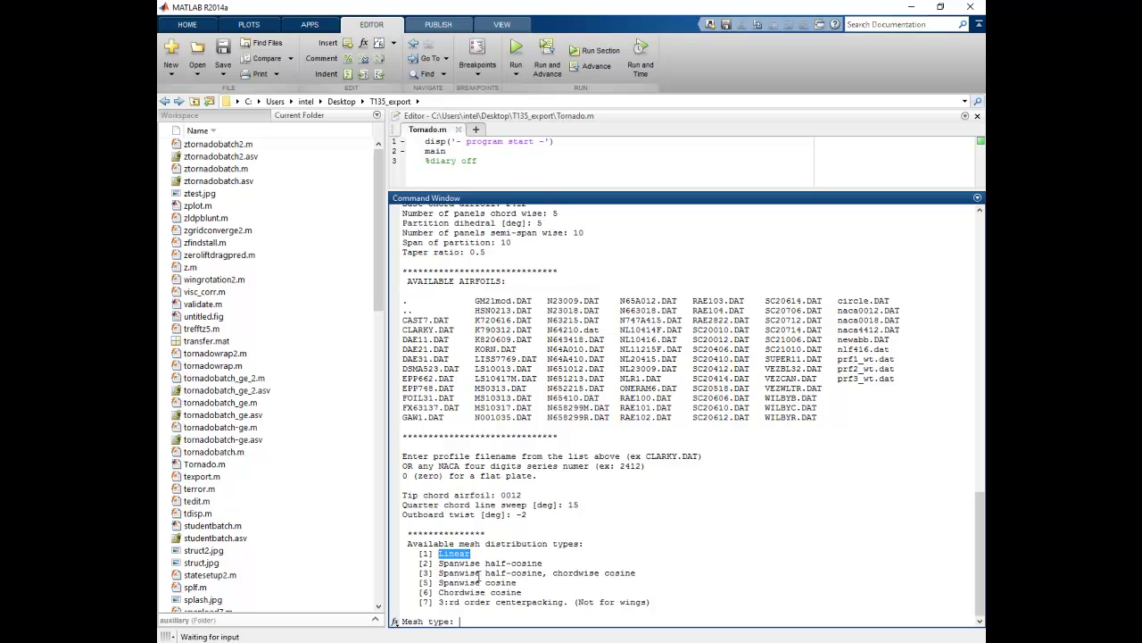
drag(464, 573, 513, 576)
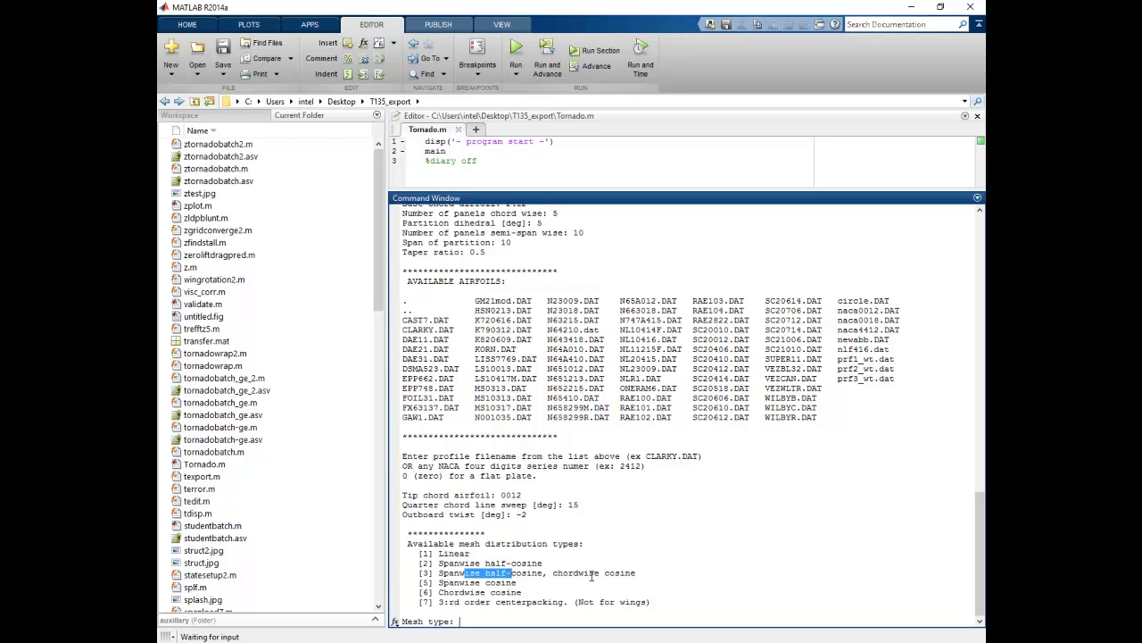
click(461, 621)
text(1)
key(Return)
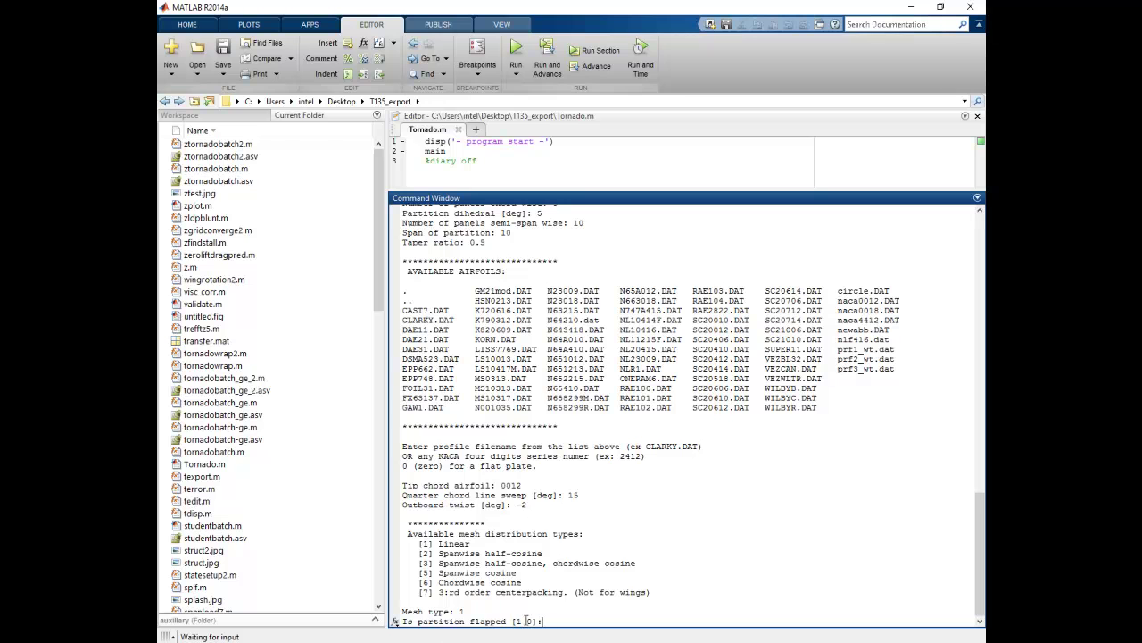
text(0)
key(Return)
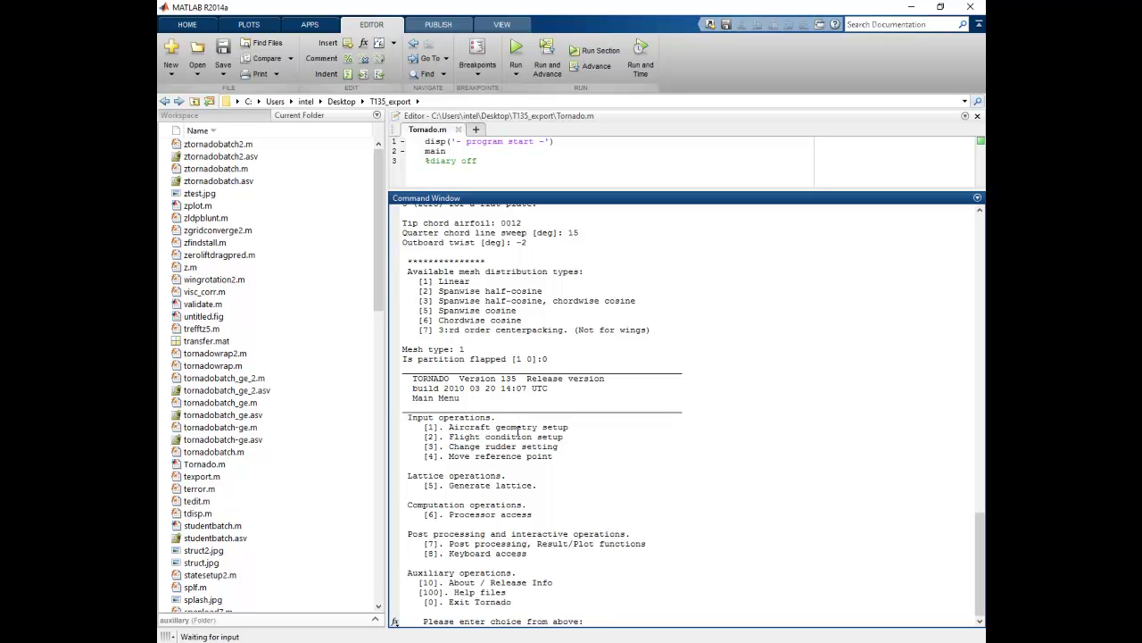
- Save the current Tornado wing geometry under the file name case2 using option 4
text(1)
key(Return)
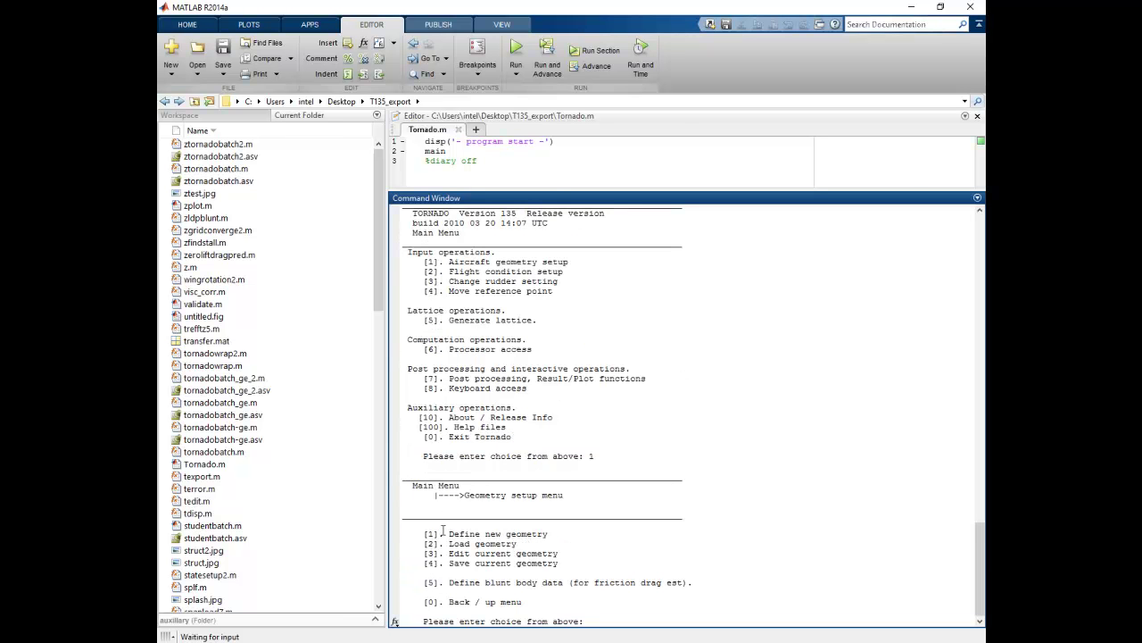
drag(448, 563, 557, 565)
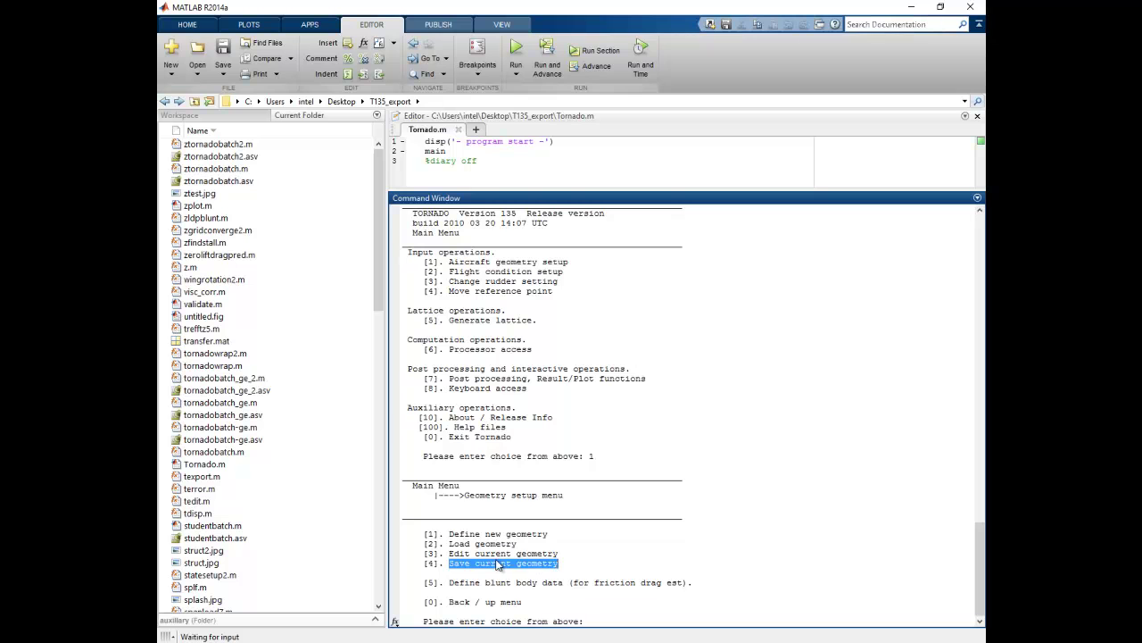
click(608, 622)
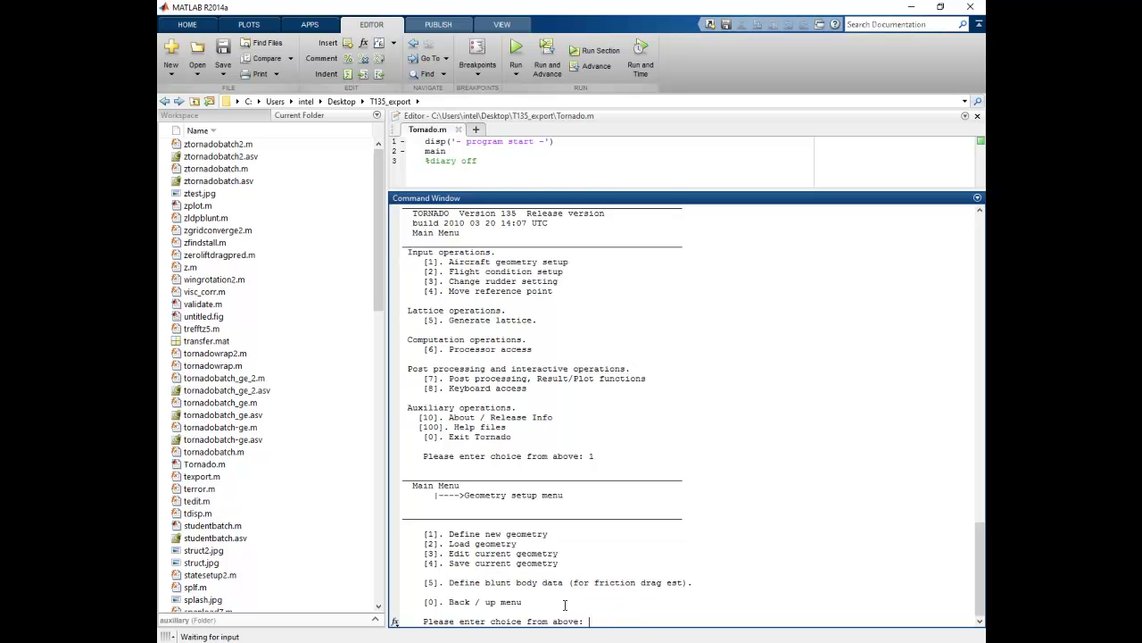
text(4)
key(Return)
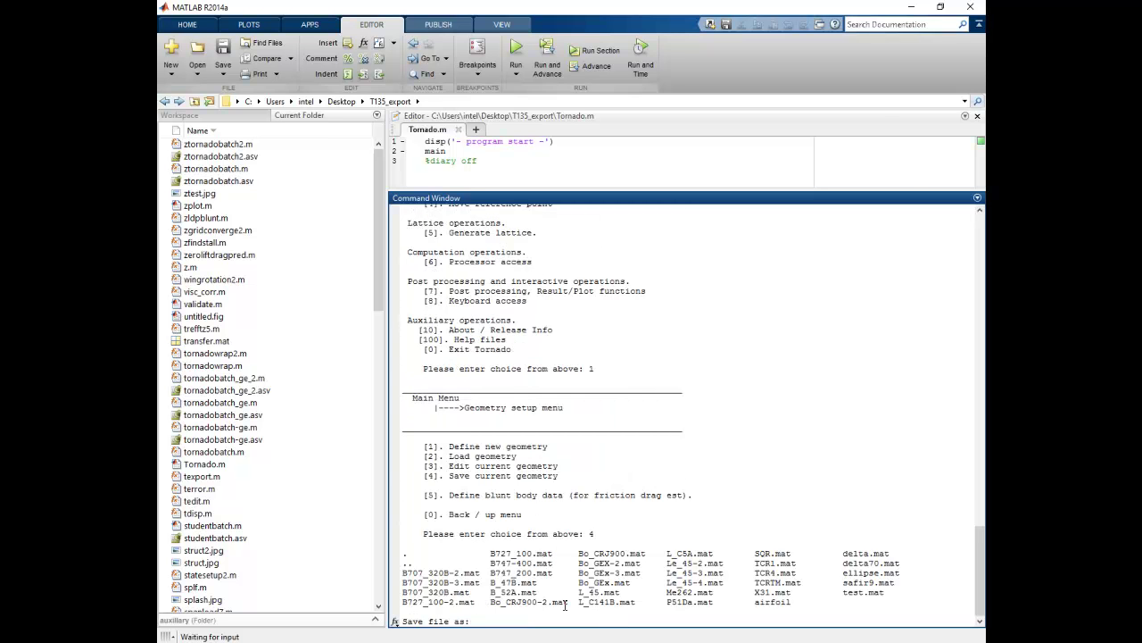
text(case2)
key(Return)
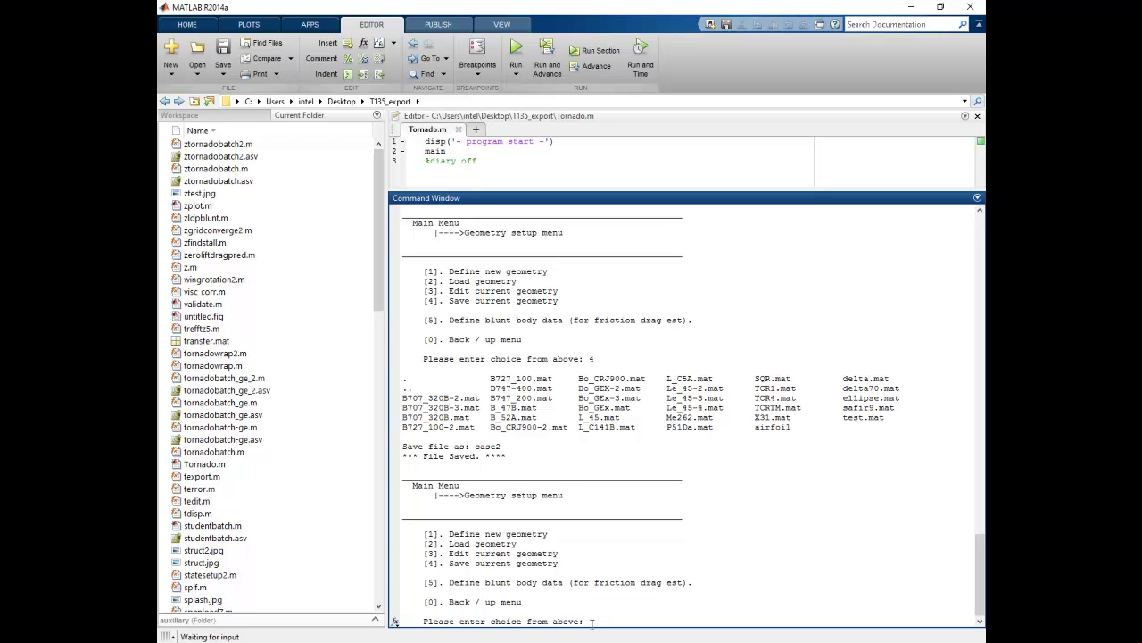
- Plot the current case2 wing geometry from the geometry editor with options 3, then 7
text(3)
key(Return)
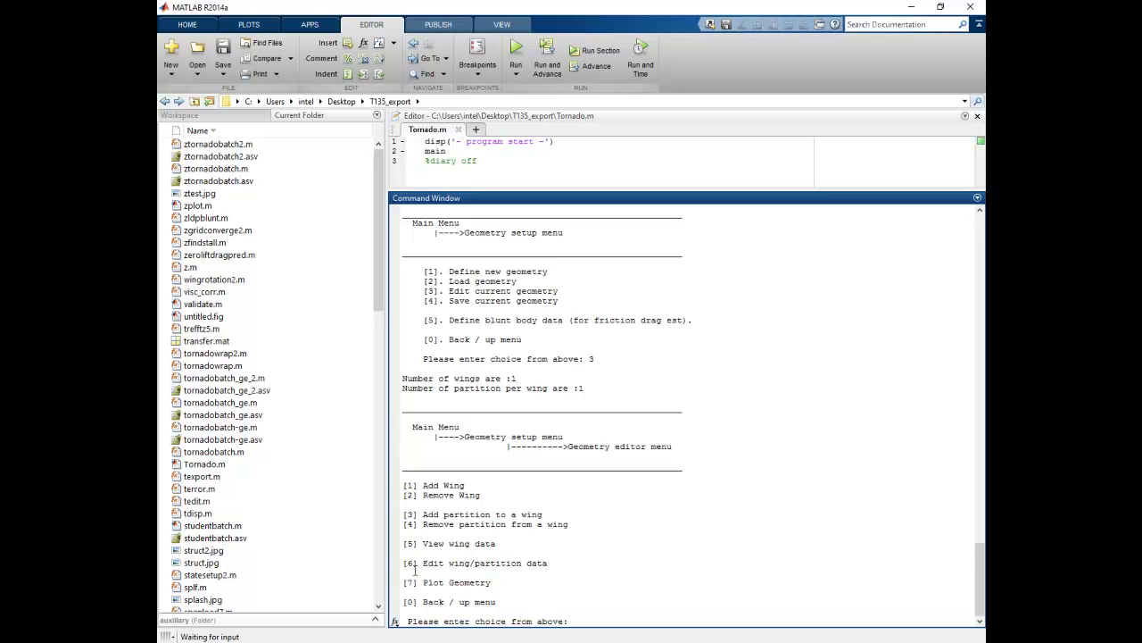
drag(425, 563, 456, 563)
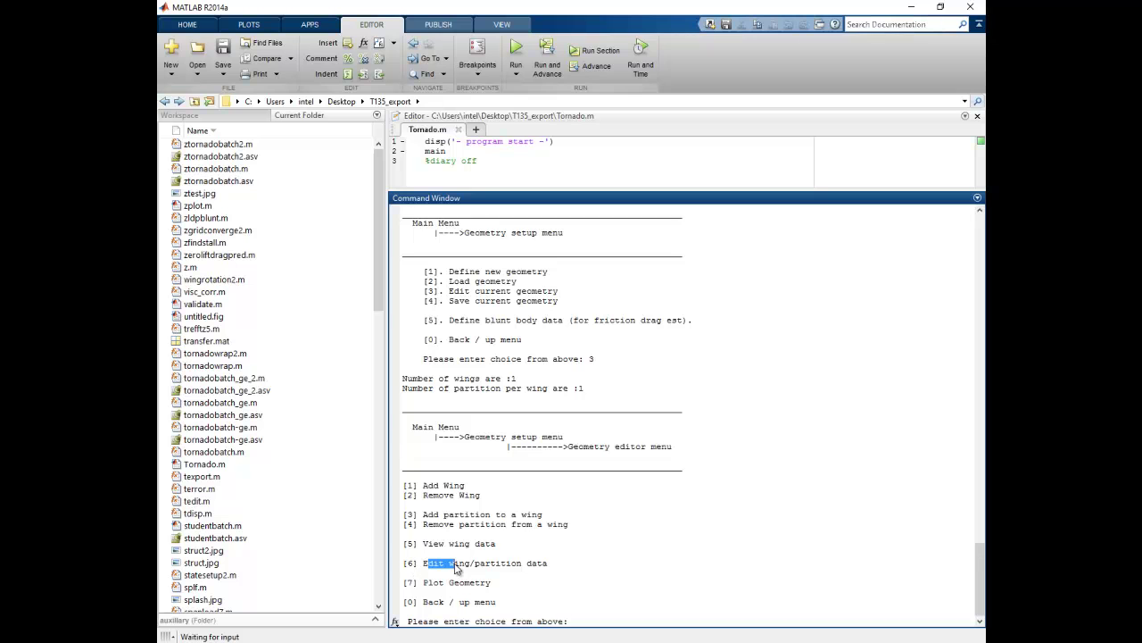
click(575, 621)
text(7)
key(Return)
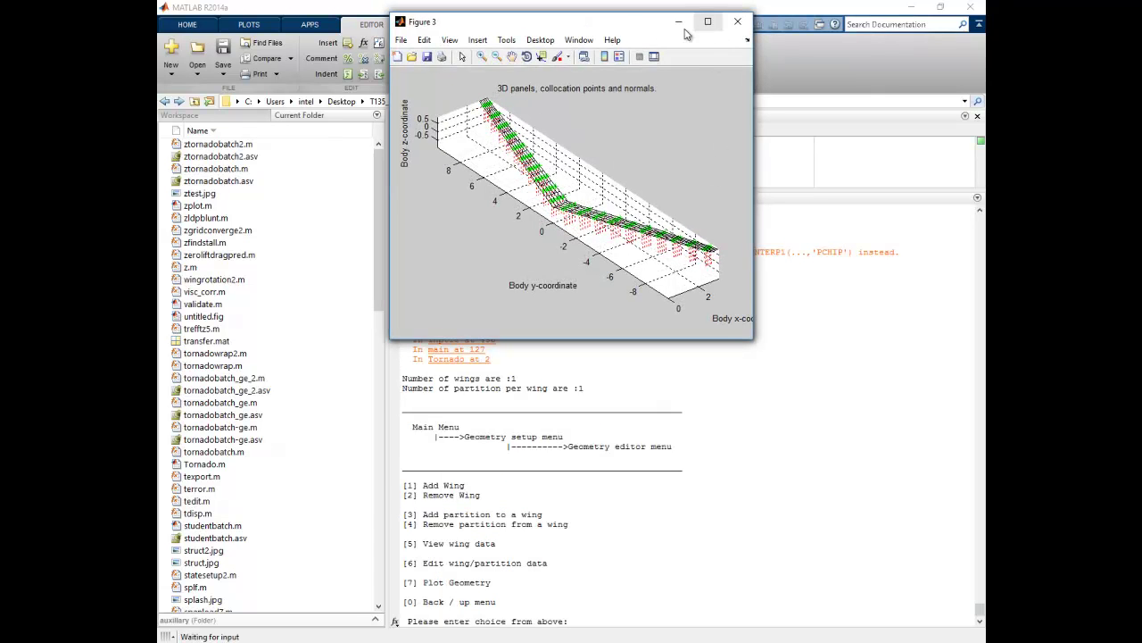
- Close the panel, vortex-wake and four-view figures, keeping only Figure 1's wing layout
drag(643, 21, 628, 165)
click(719, 166)
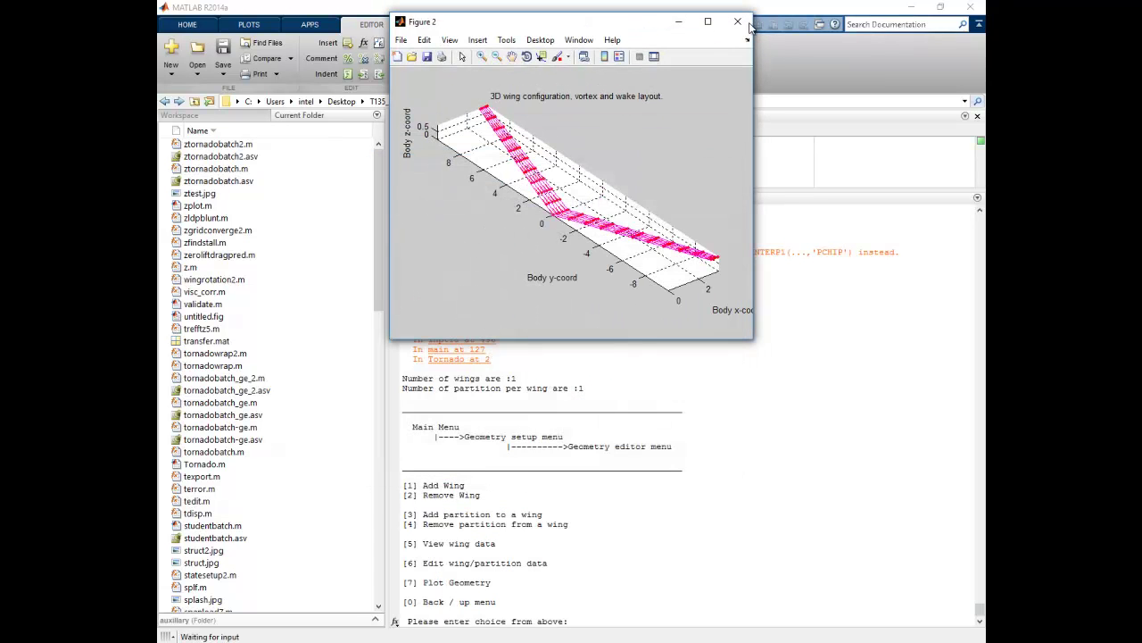
click(737, 22)
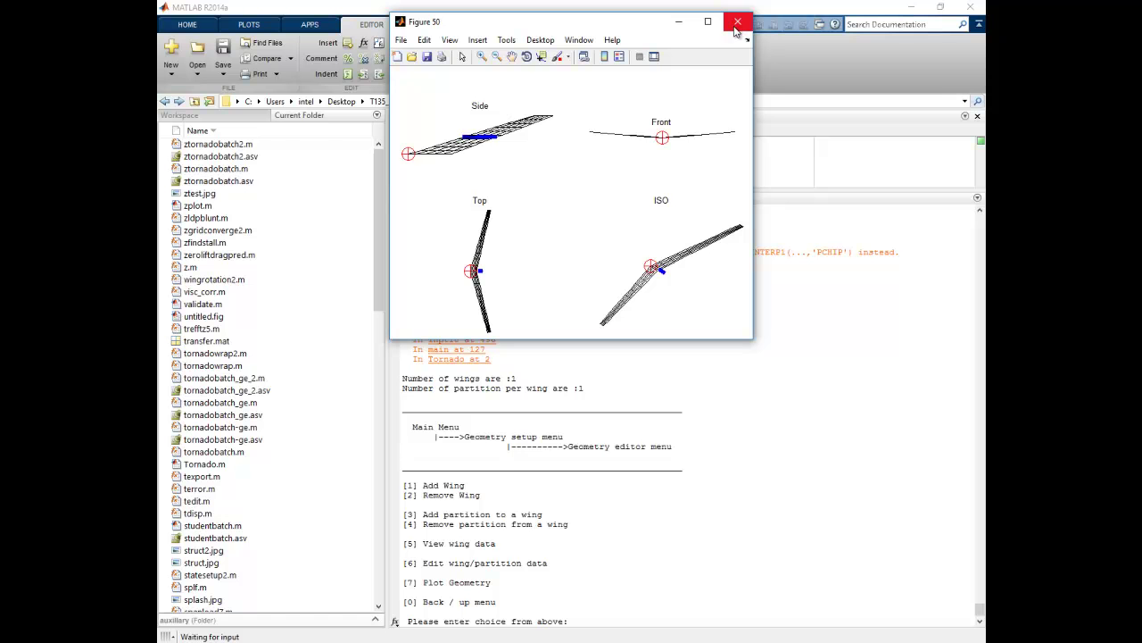
click(737, 23)
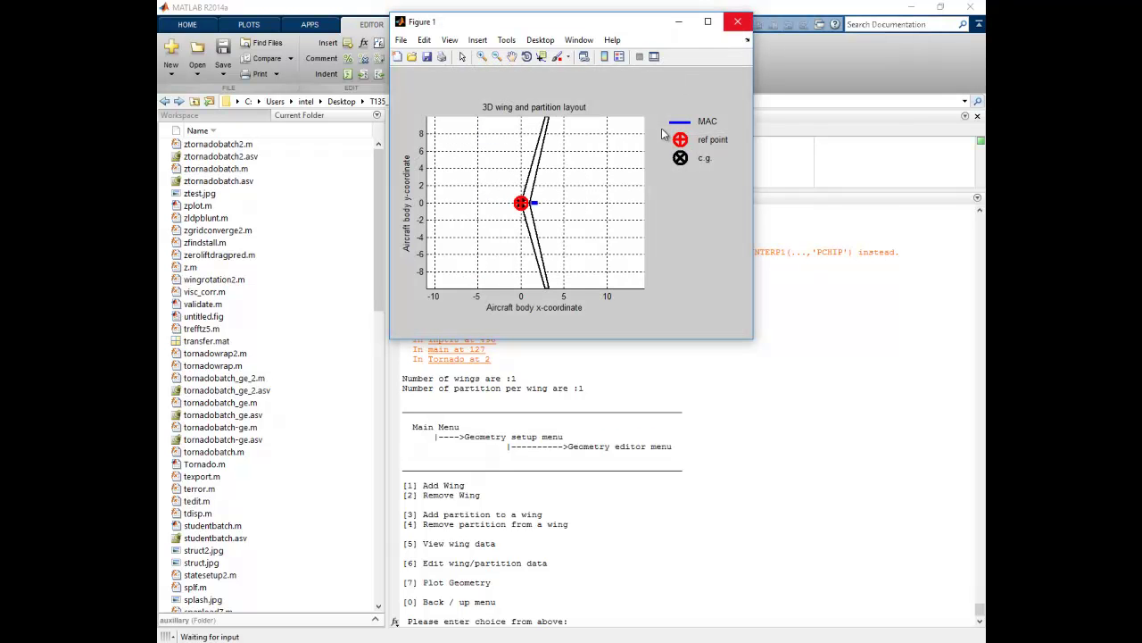
- Maximize Figure 1, rotate the wing layout to an oblique 3D view, then close it
click(708, 22)
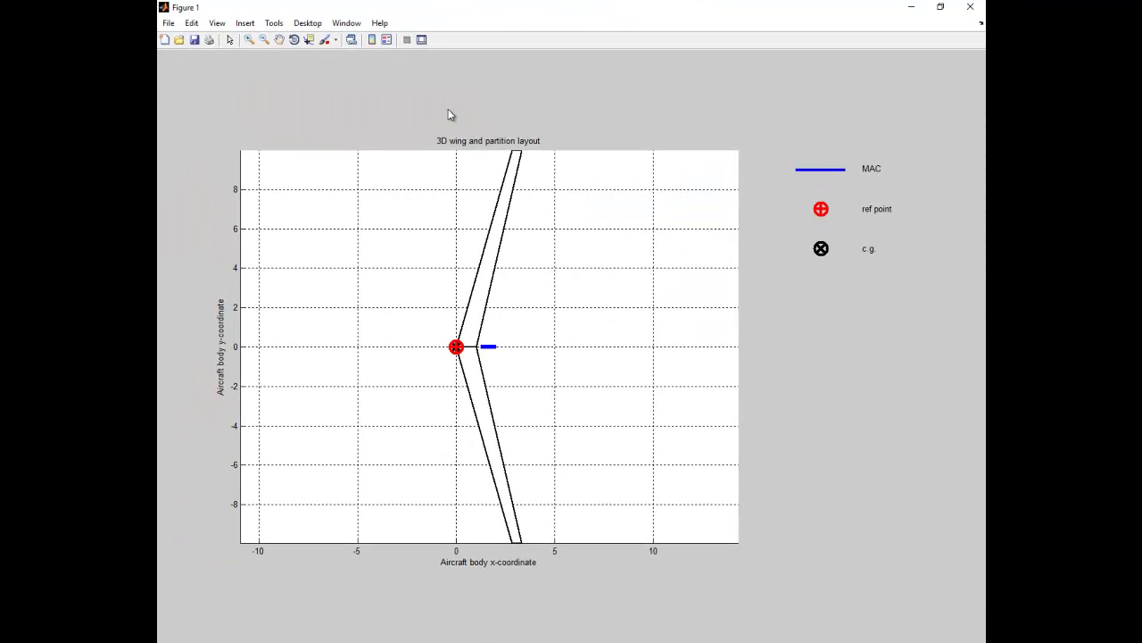
click(293, 40)
drag(514, 327, 521, 295)
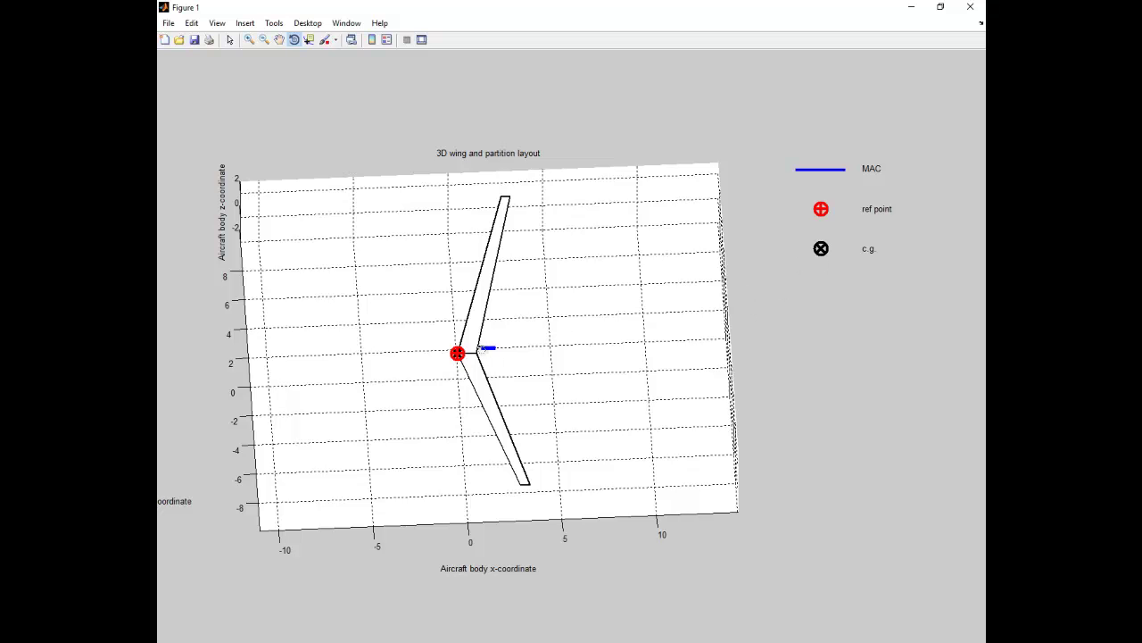
mouse_move(515, 354)
mouse_down()
mouse_move(582, 323)
mouse_move(571, 352)
mouse_move(640, 315)
mouse_move(514, 348)
mouse_up()
click(971, 9)
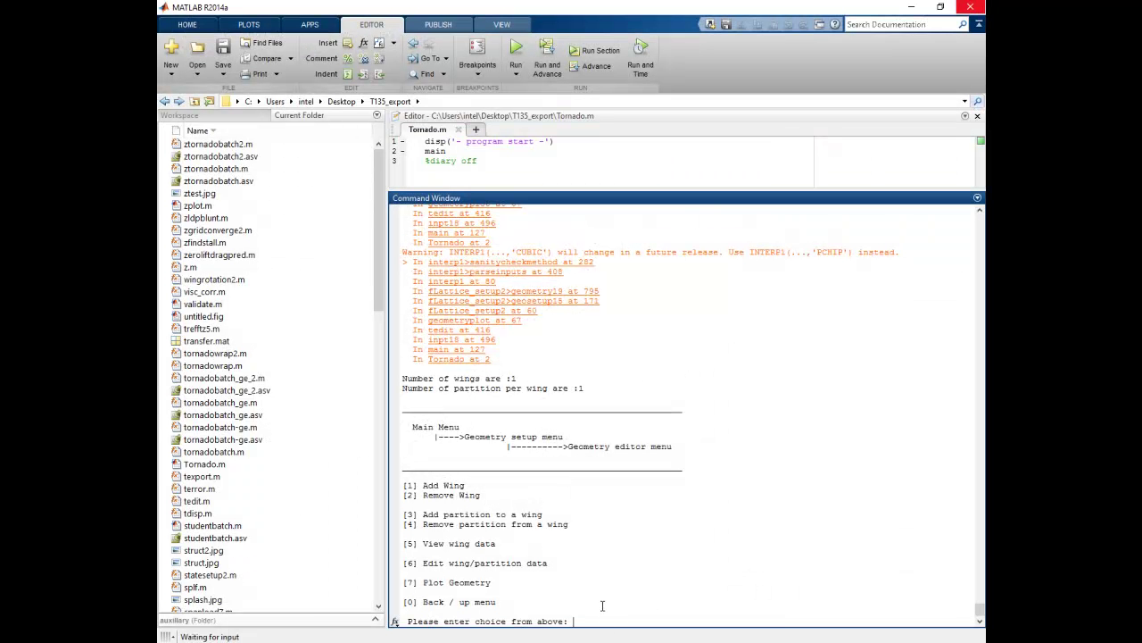
- Go back to the Tornado main menu and start defining a new flight state
text(0)
key(Return)
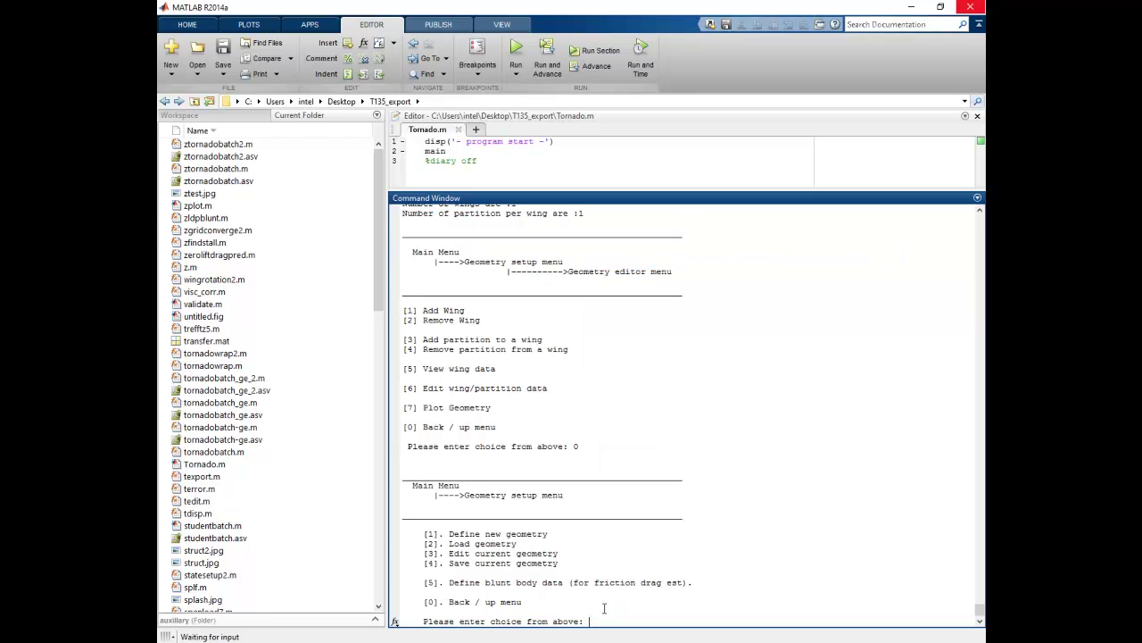
text(0)
key(Return)
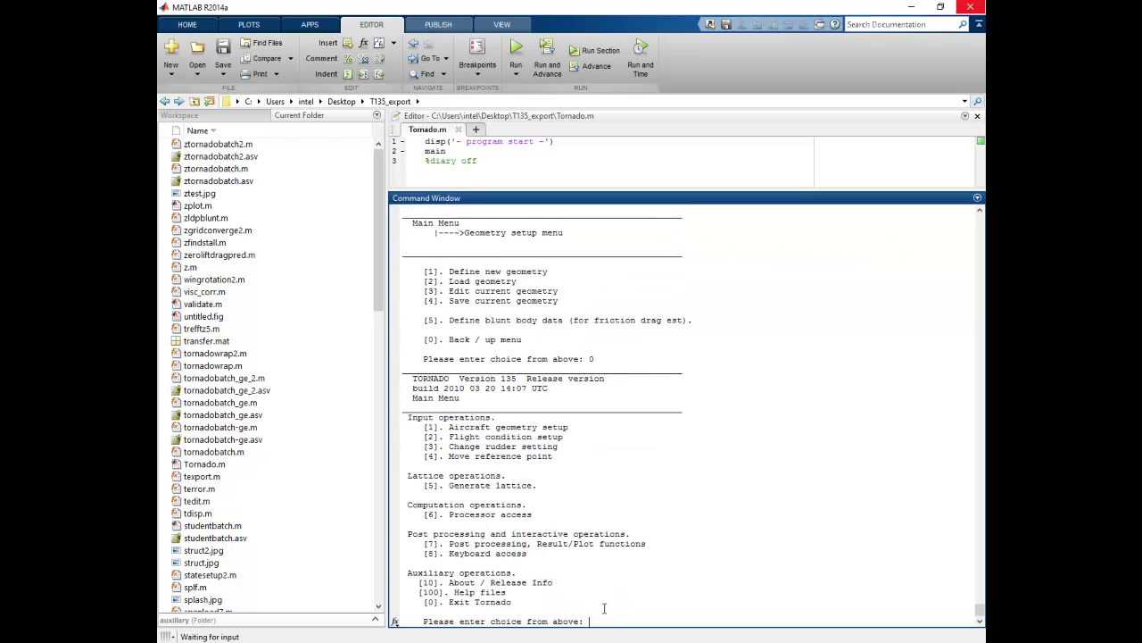
drag(449, 436, 533, 437)
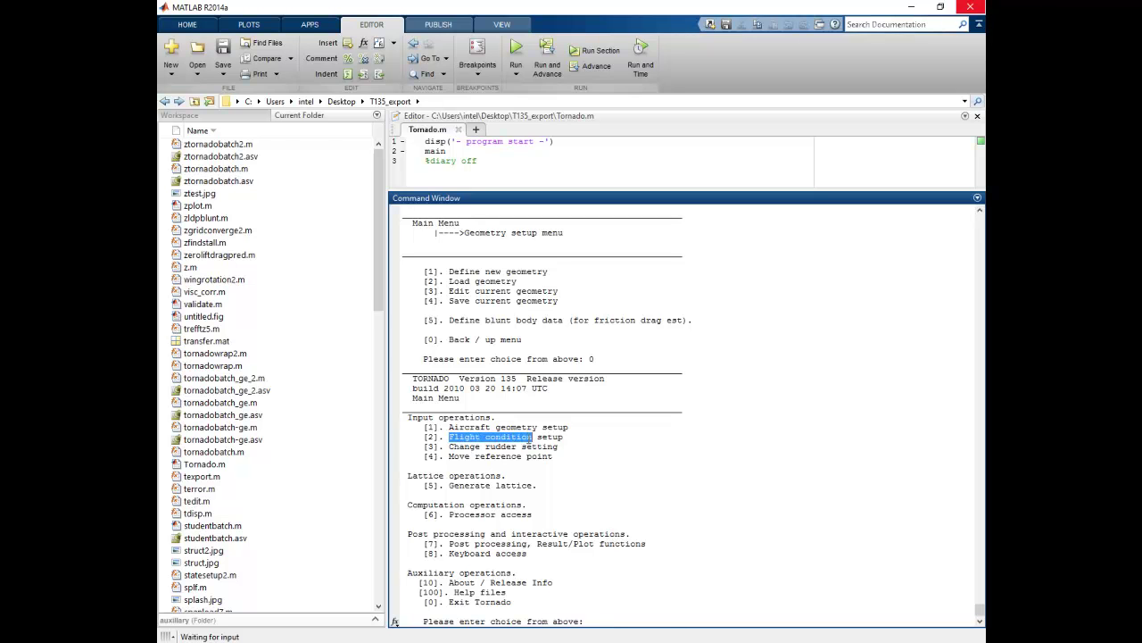
click(601, 615)
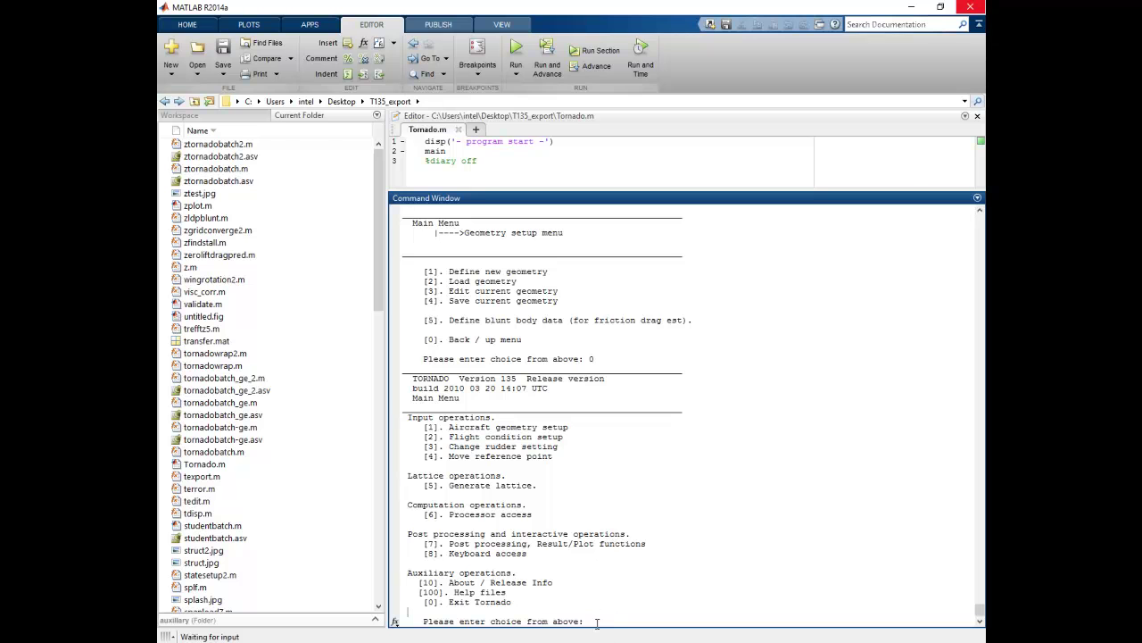
text(2)
key(Return)
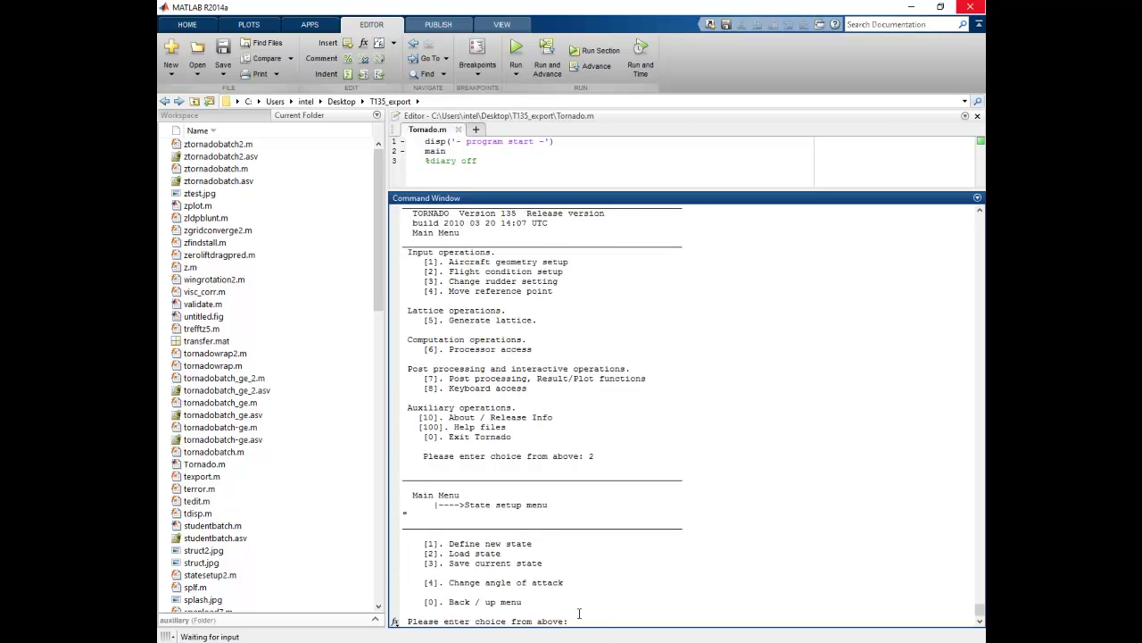
drag(491, 546, 477, 549)
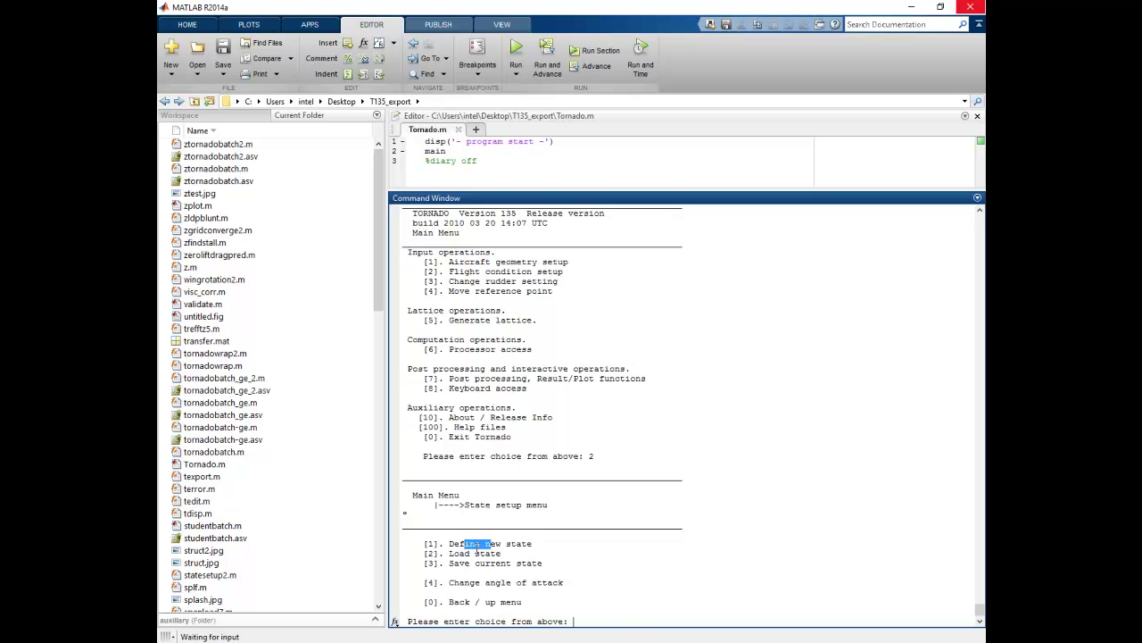
click(581, 627)
text(1)
key(Return)
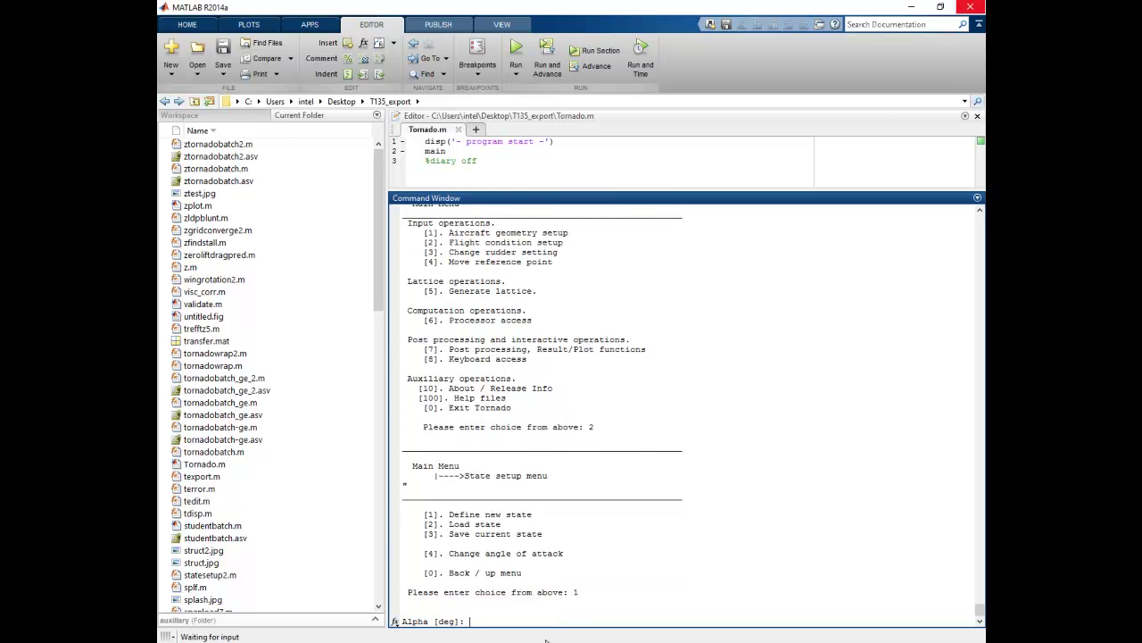
- Set angle of attack to 5° with zero sideslip, roll, pitch, yaw and angle rates
text(5)
key(Return)
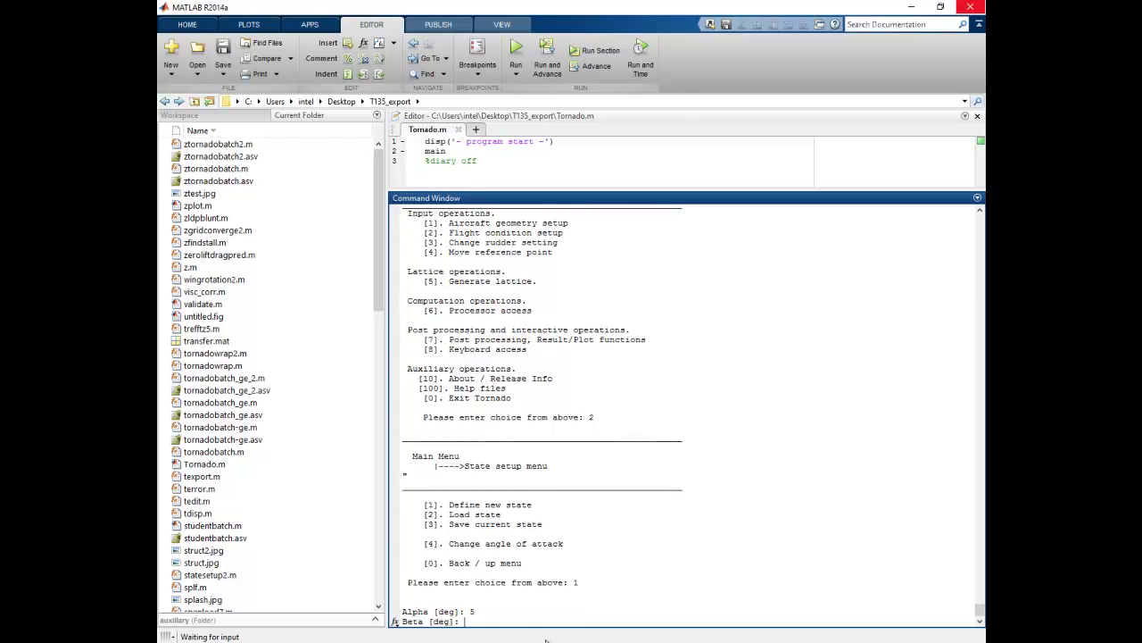
text(0)
key(Return)
text(0)
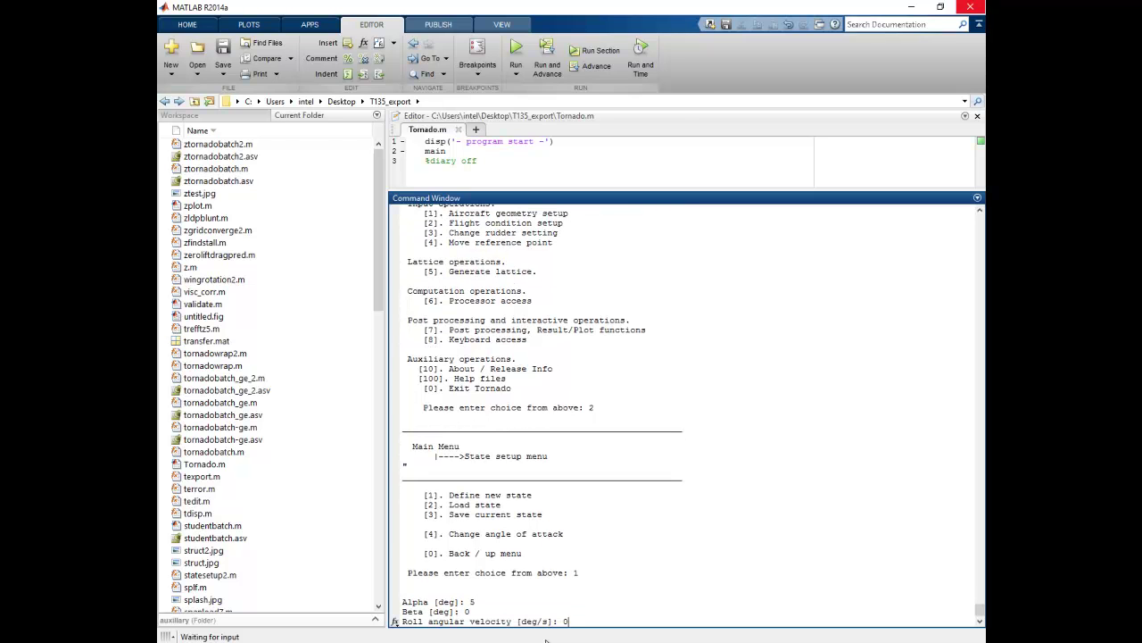
key(Return)
text(0)
key(Return)
text(0)
key(Return)
text(0)
key(Return)
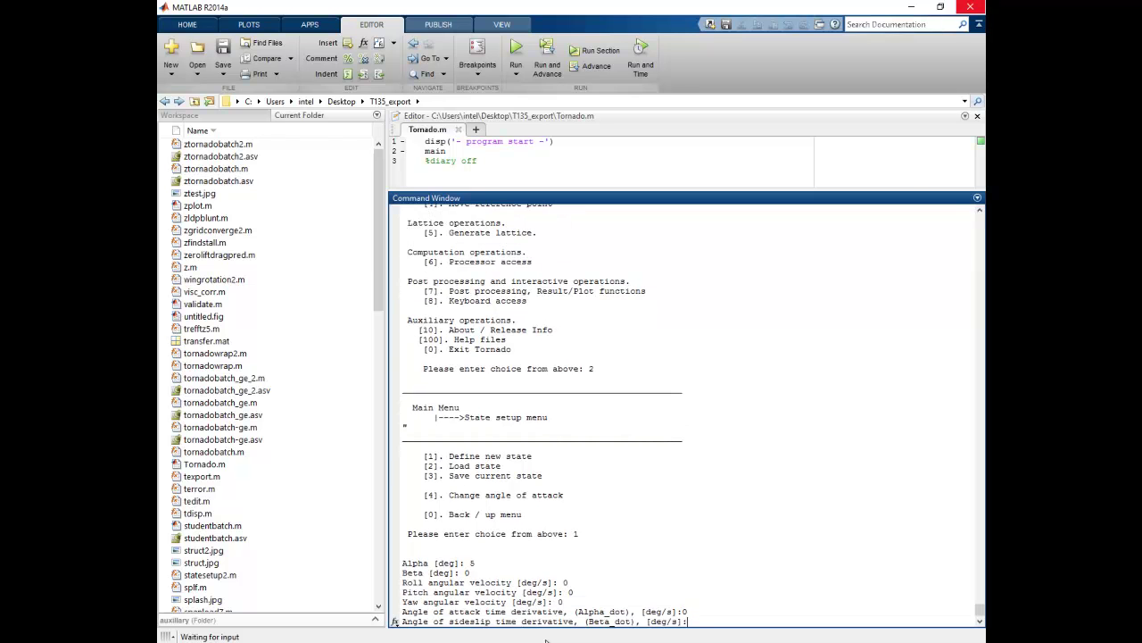
text(0)
key(Return)
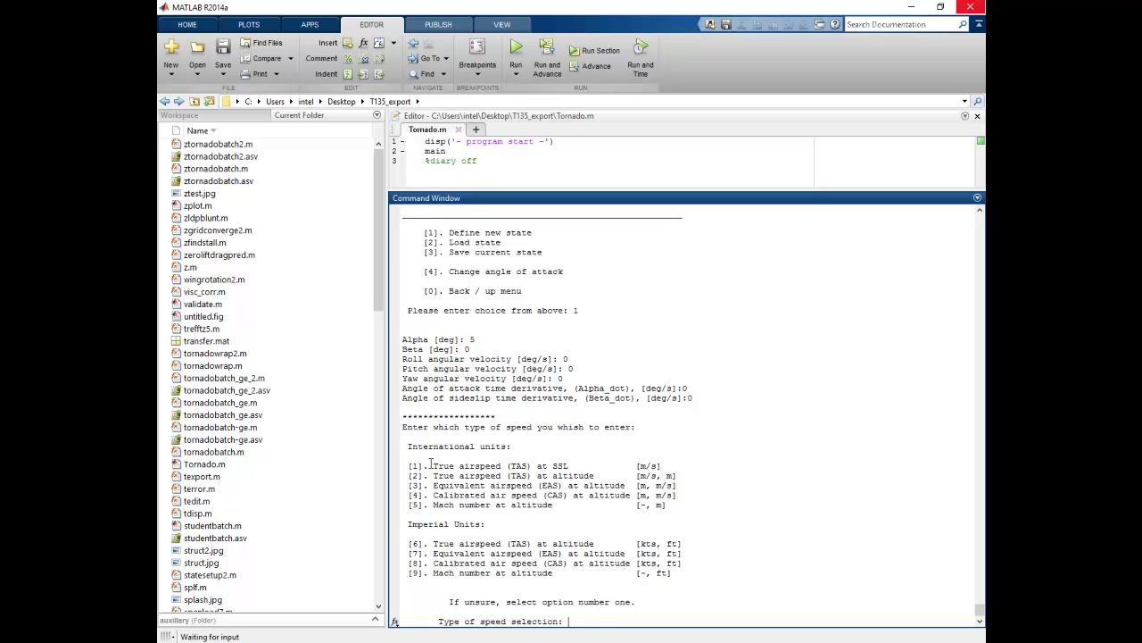
- Use true airspeed at altitude, 50 m/s at 10000 m, without Prandtl-Glauert correction
drag(433, 465, 500, 470)
double_click(464, 476)
click(589, 622)
text(2)
key(Return)
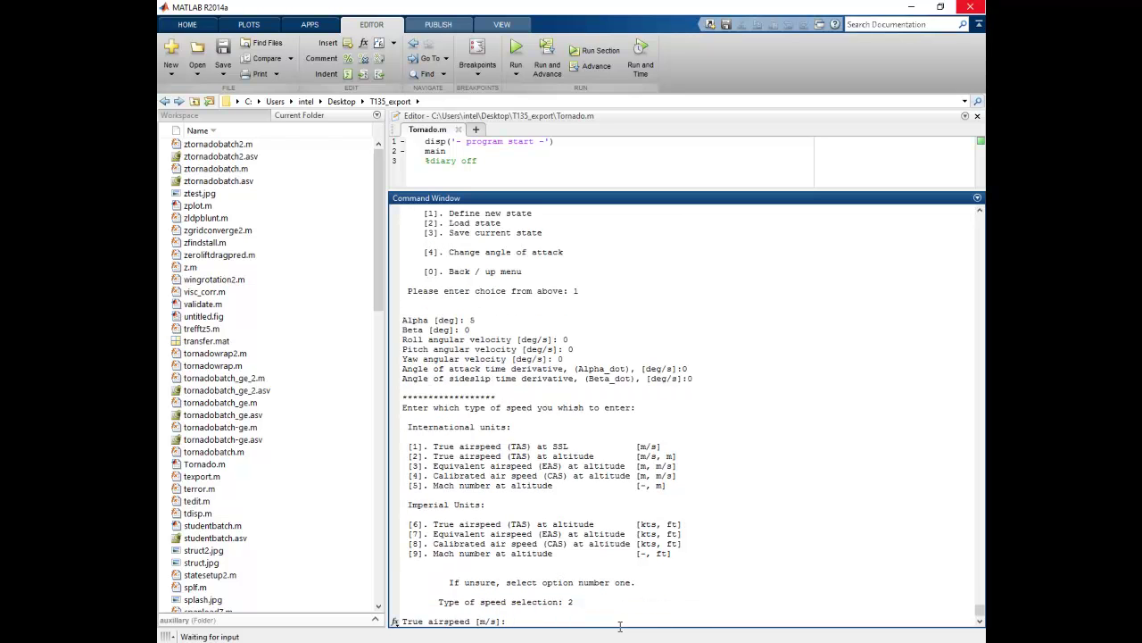
text(50)
key(Return)
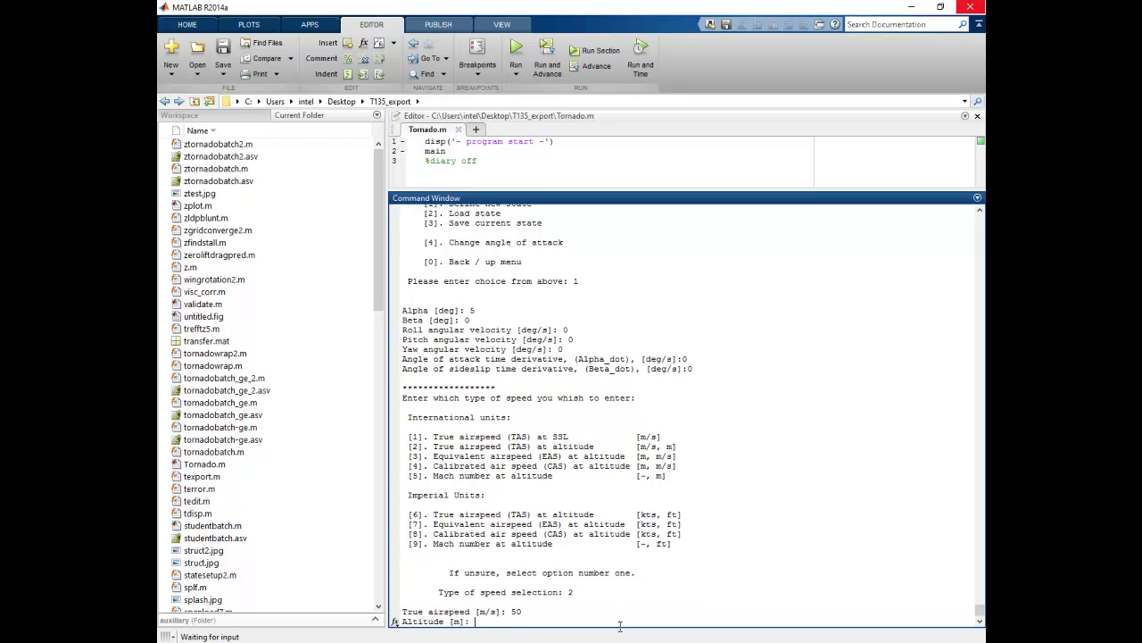
text(10000)
key(Return)
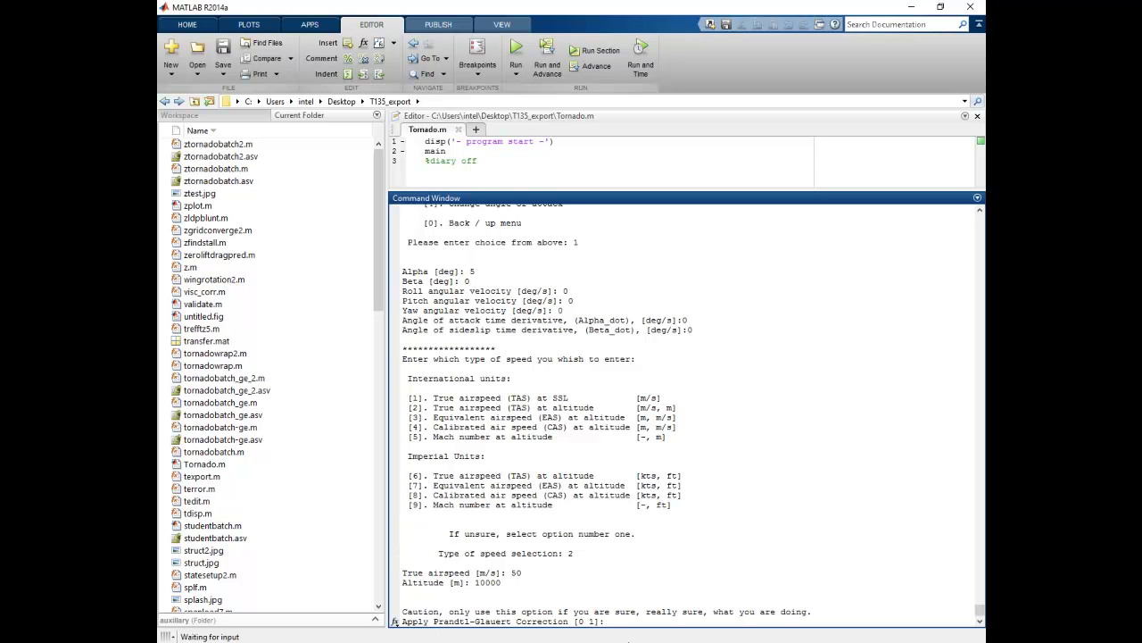
text(0)
key(Return)
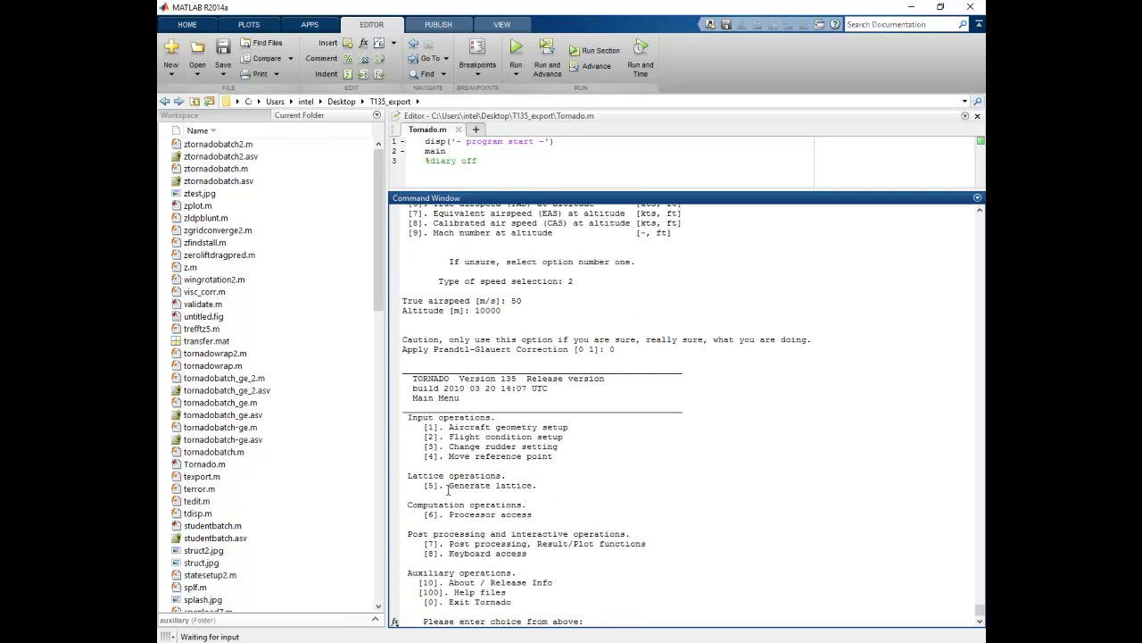
- Place the reference point at 25 percent of the MAC via menu option 4, then 4
drag(449, 487, 531, 490)
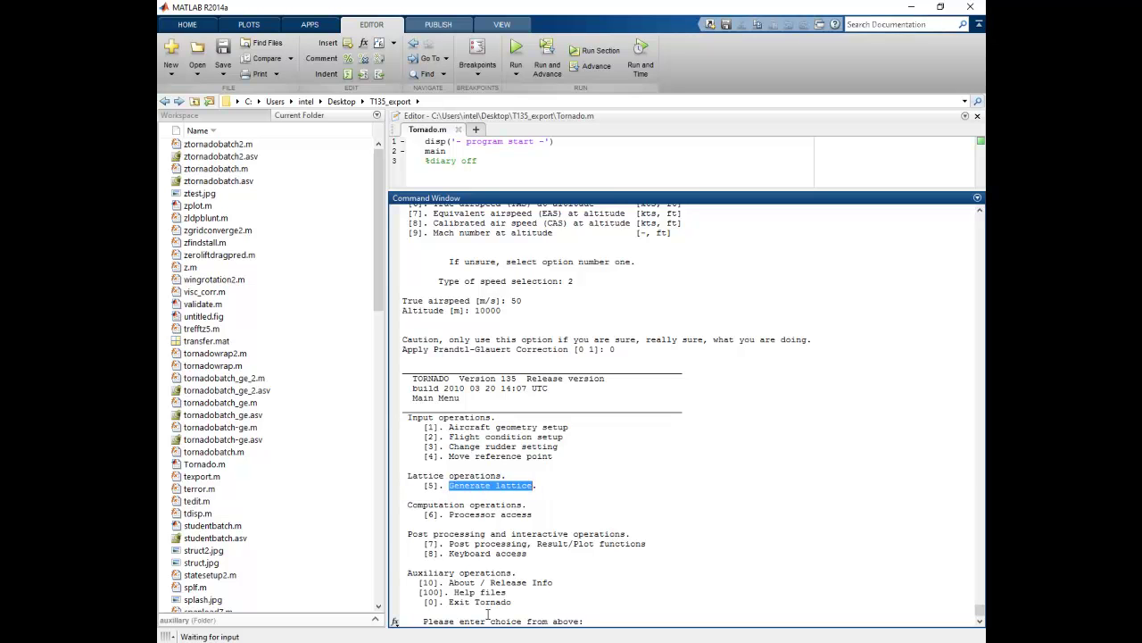
click(483, 495)
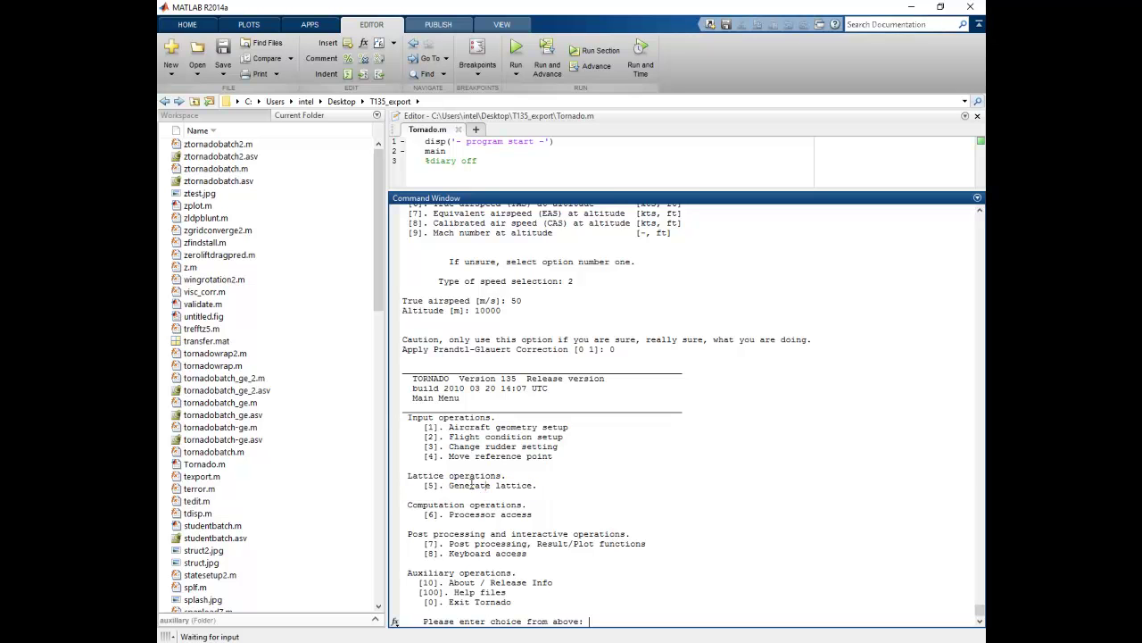
drag(449, 456, 552, 457)
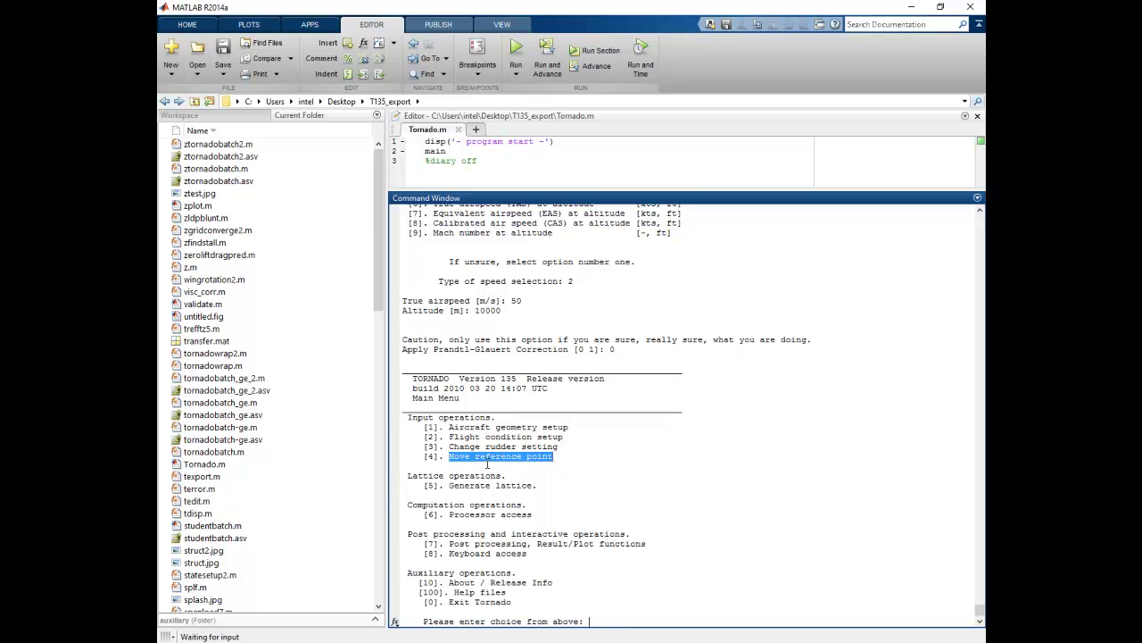
click(520, 463)
click(560, 457)
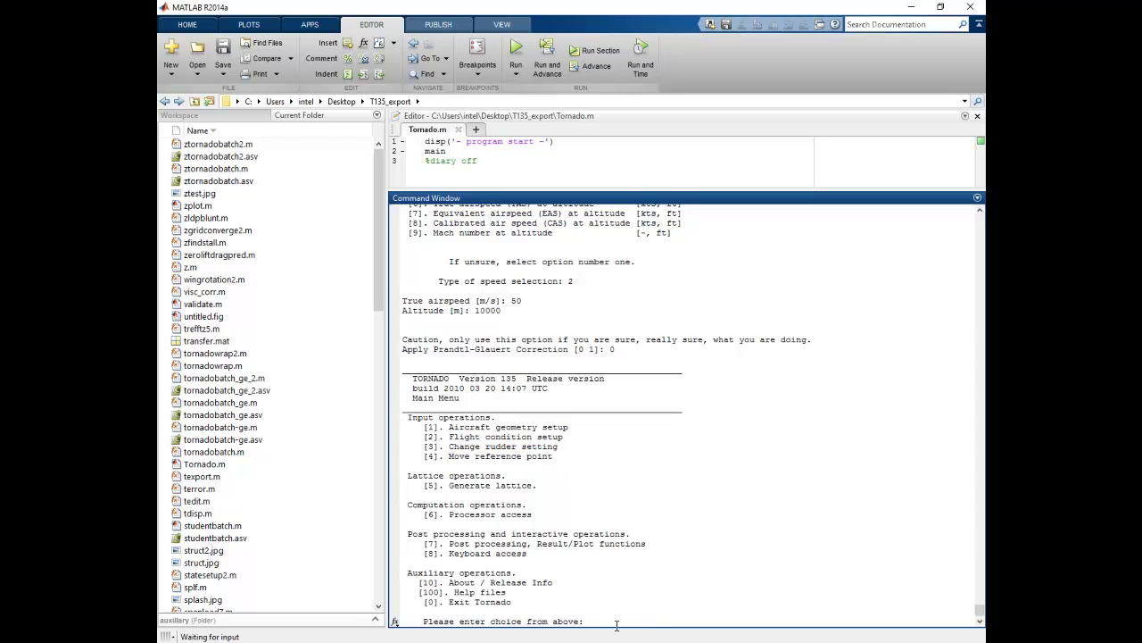
text(4)
key(Return)
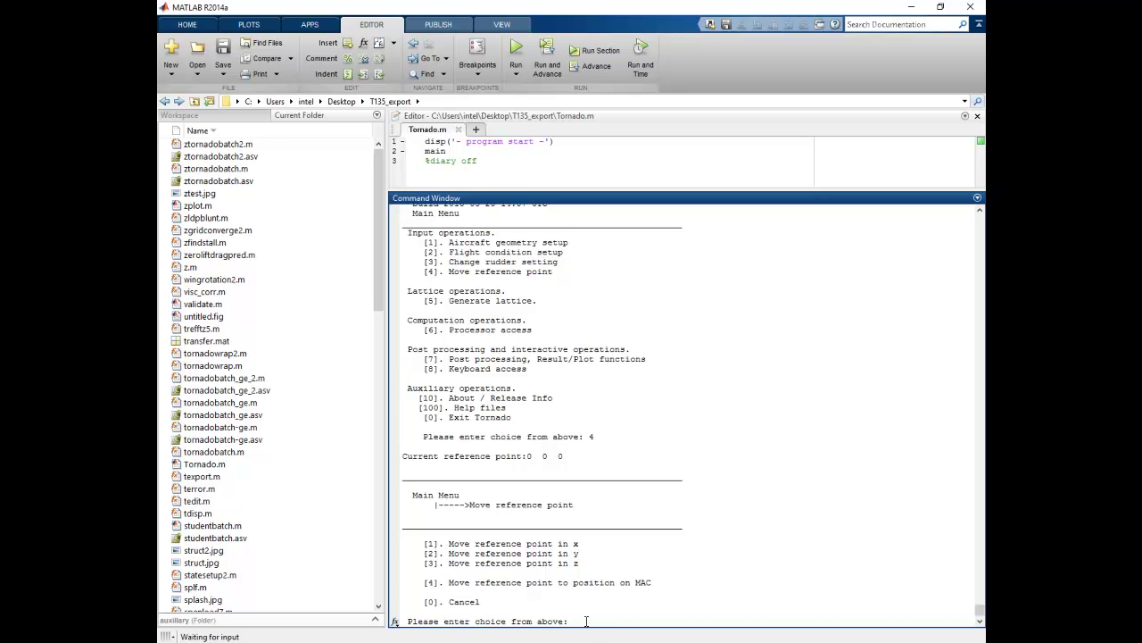
text(4)
key(Return)
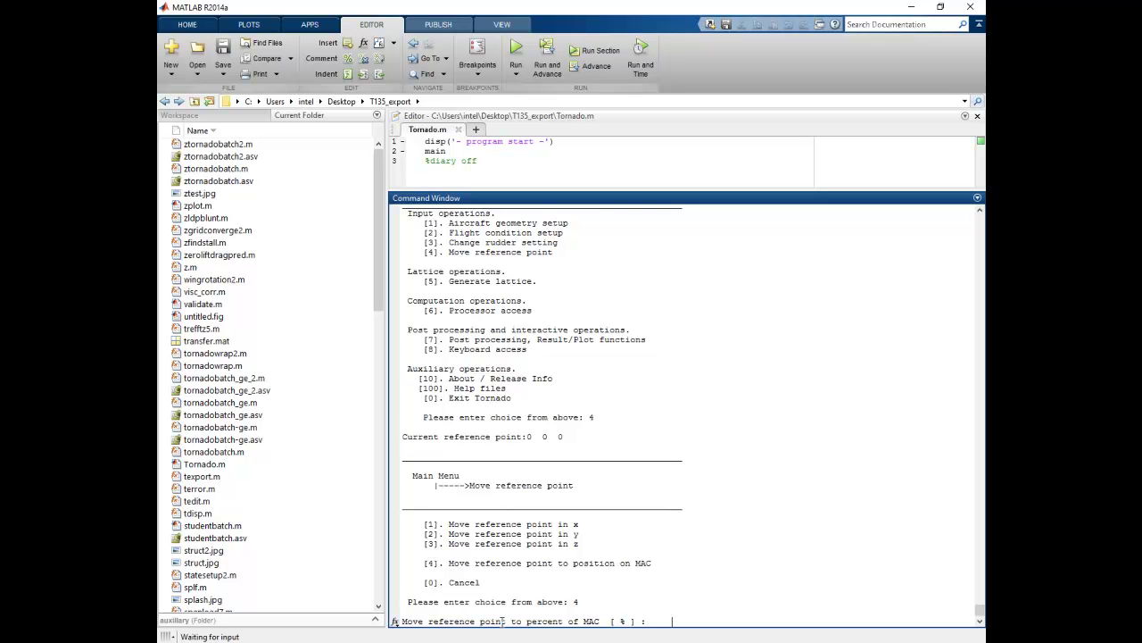
text(25)
key(Return)
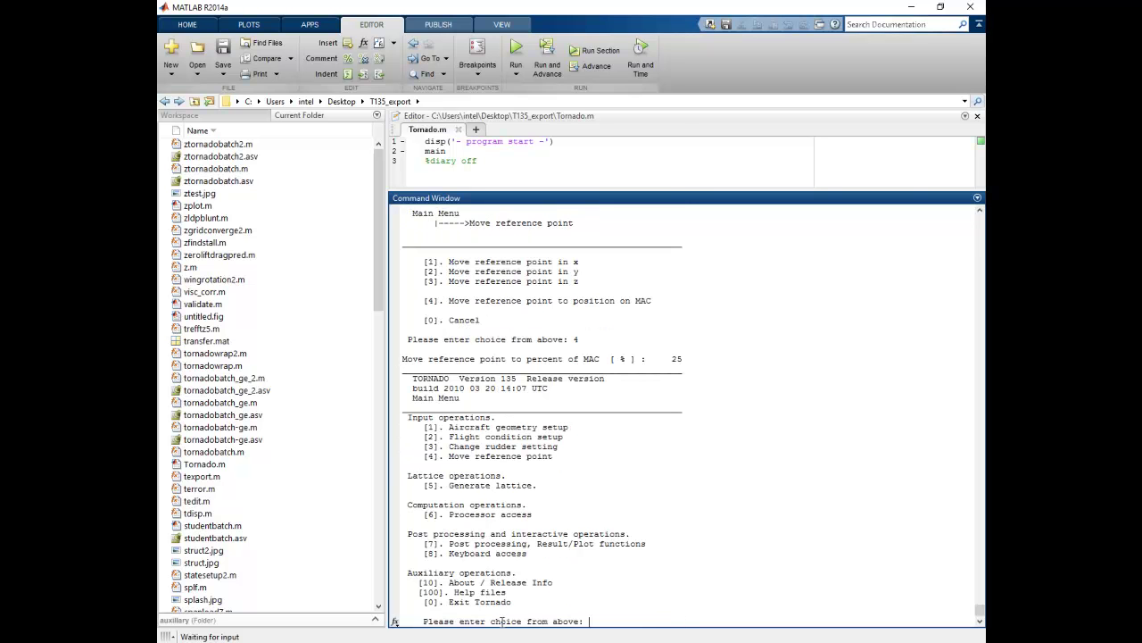
- Generate the lattice (option 5) with the freestream-following wake, Tornado method (0)
drag(448, 484, 535, 485)
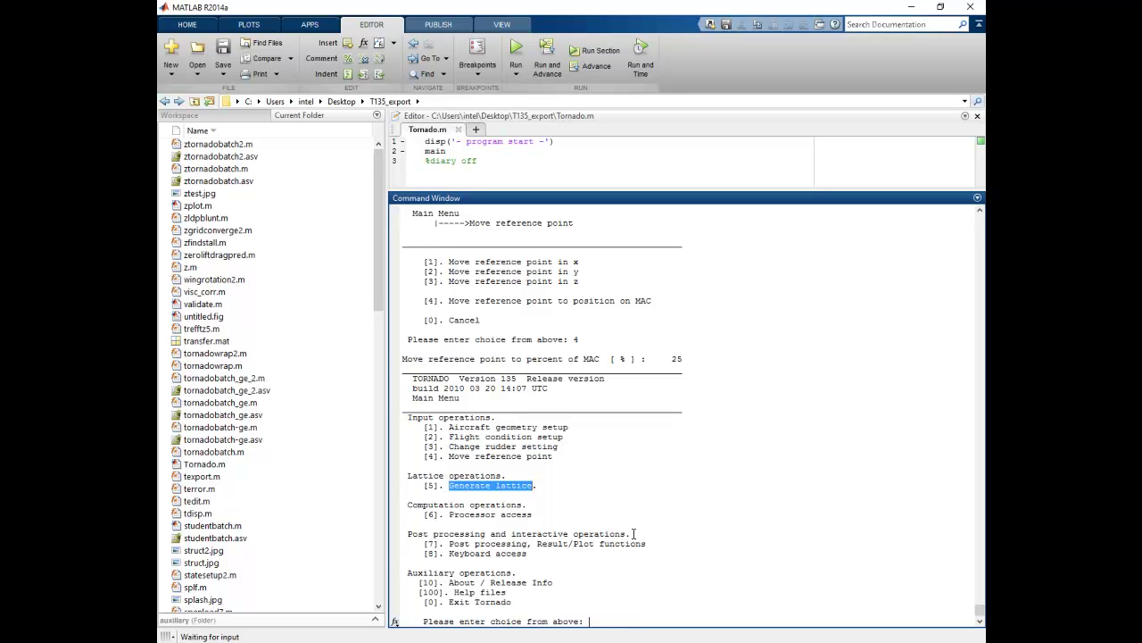
text(5)
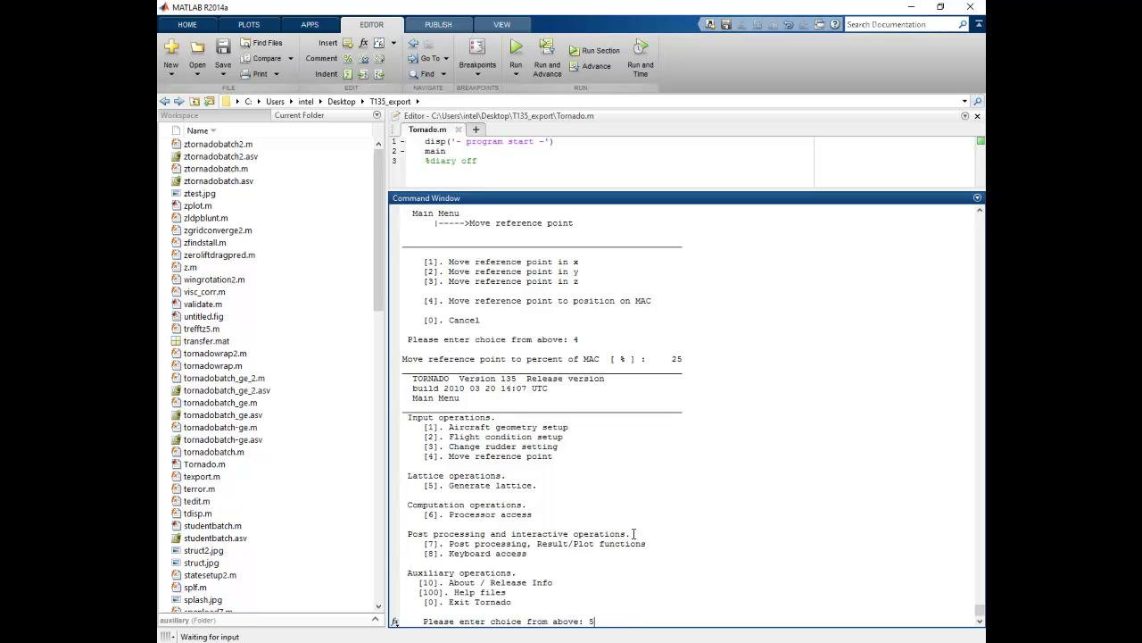
key(Return)
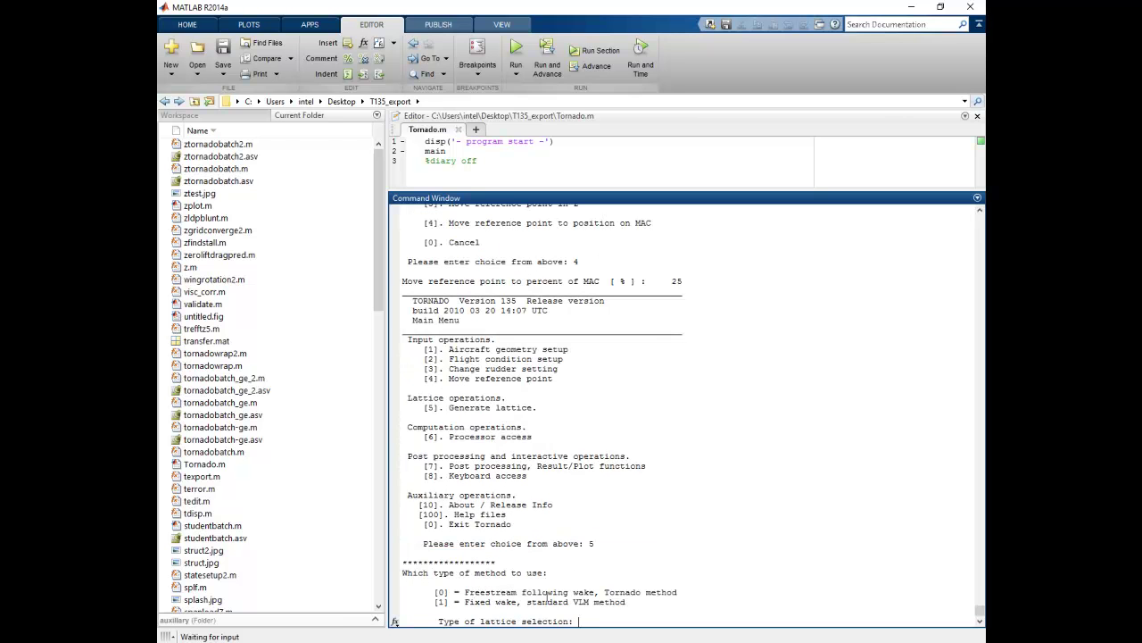
drag(601, 591, 675, 592)
drag(526, 602, 627, 611)
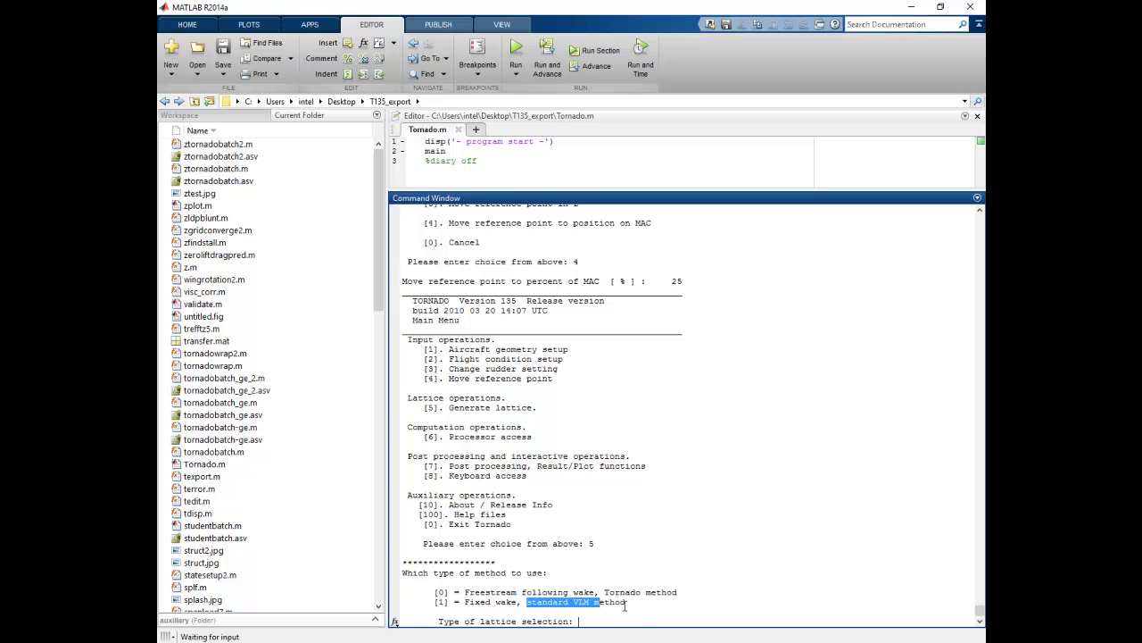
click(607, 619)
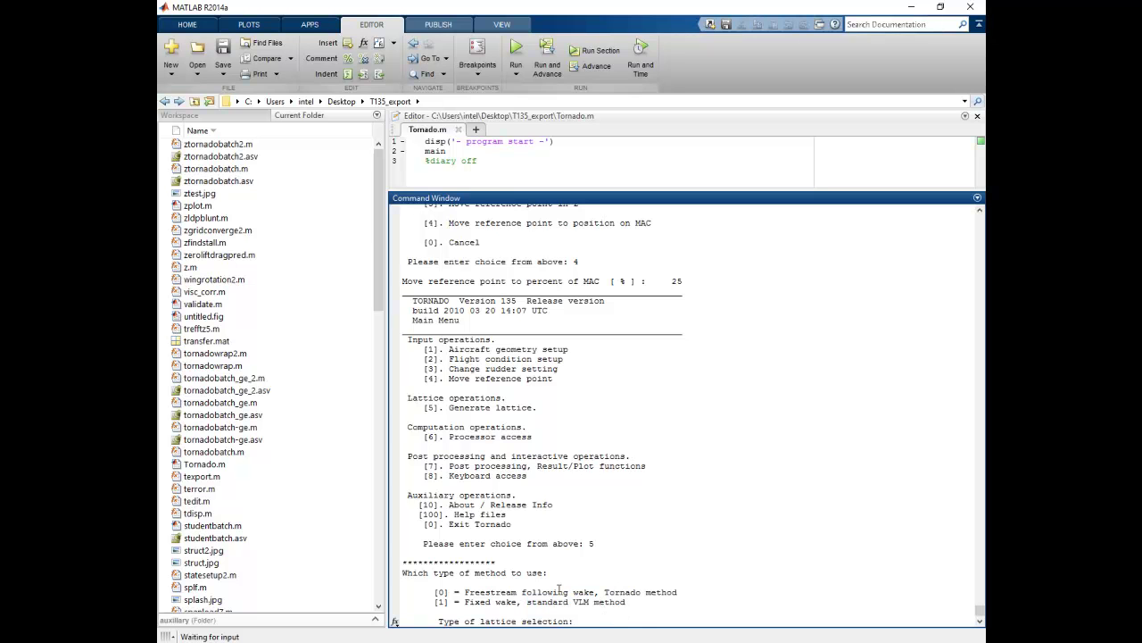
text(0)
key(Return)
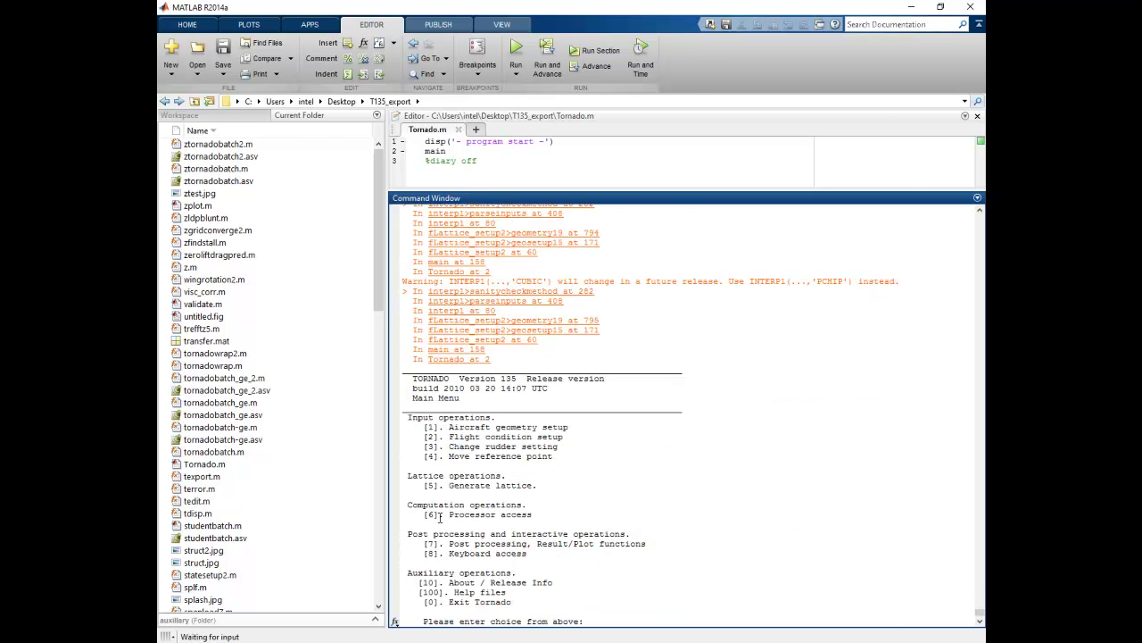
- Run a static computation from the processor menu under the job tag case2
drag(454, 515, 503, 517)
click(476, 560)
text(6)
key(Return)
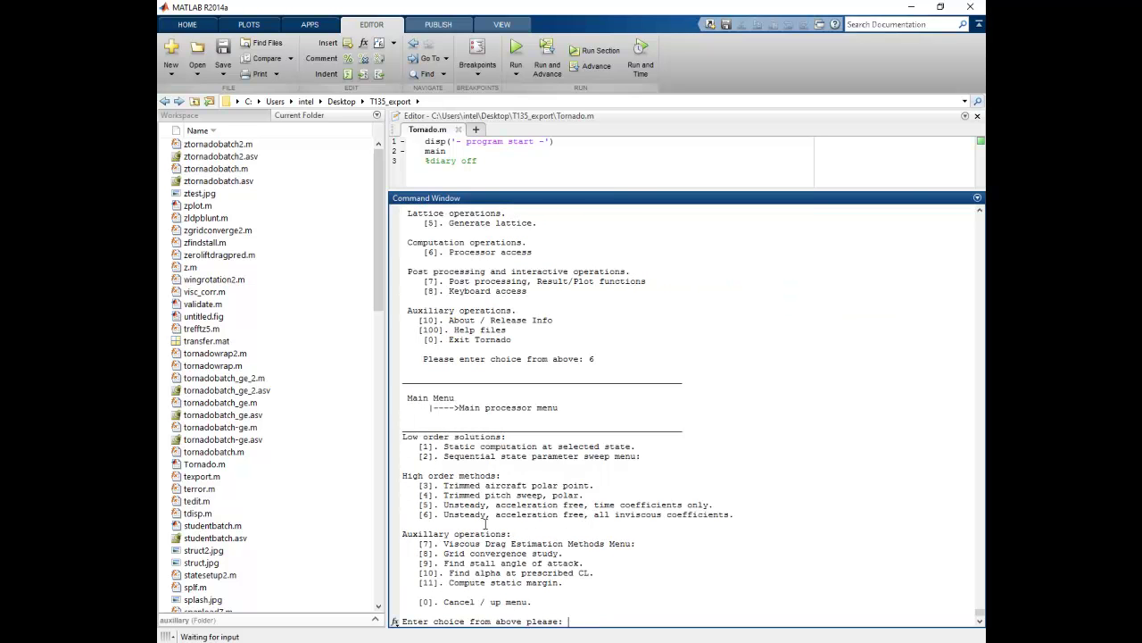
drag(444, 446, 541, 448)
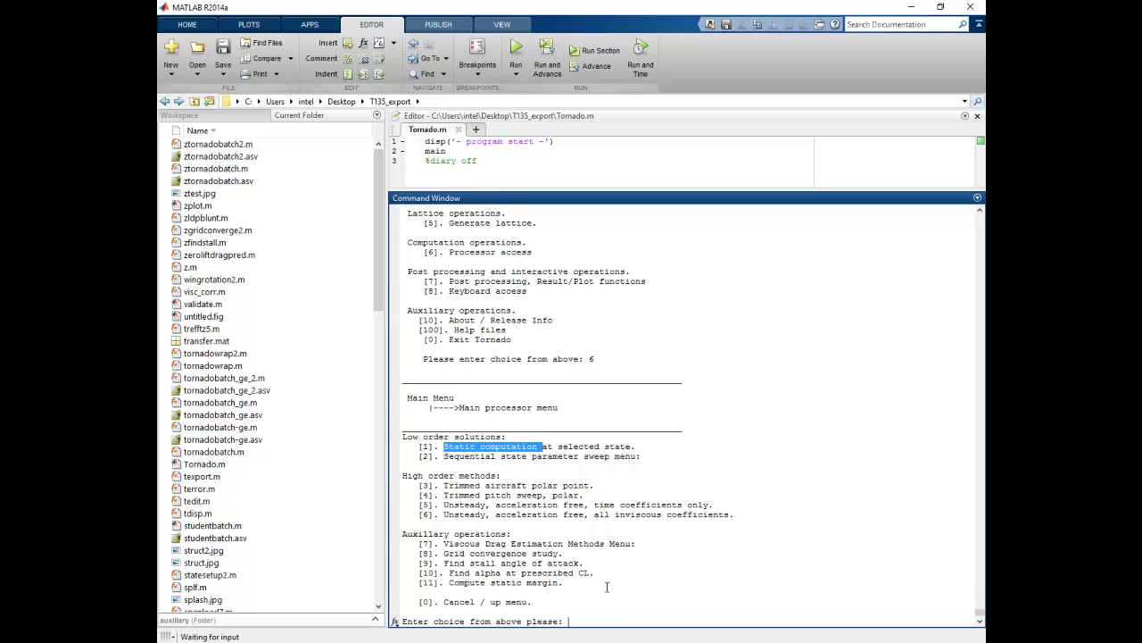
click(591, 623)
text(1)
key(Return)
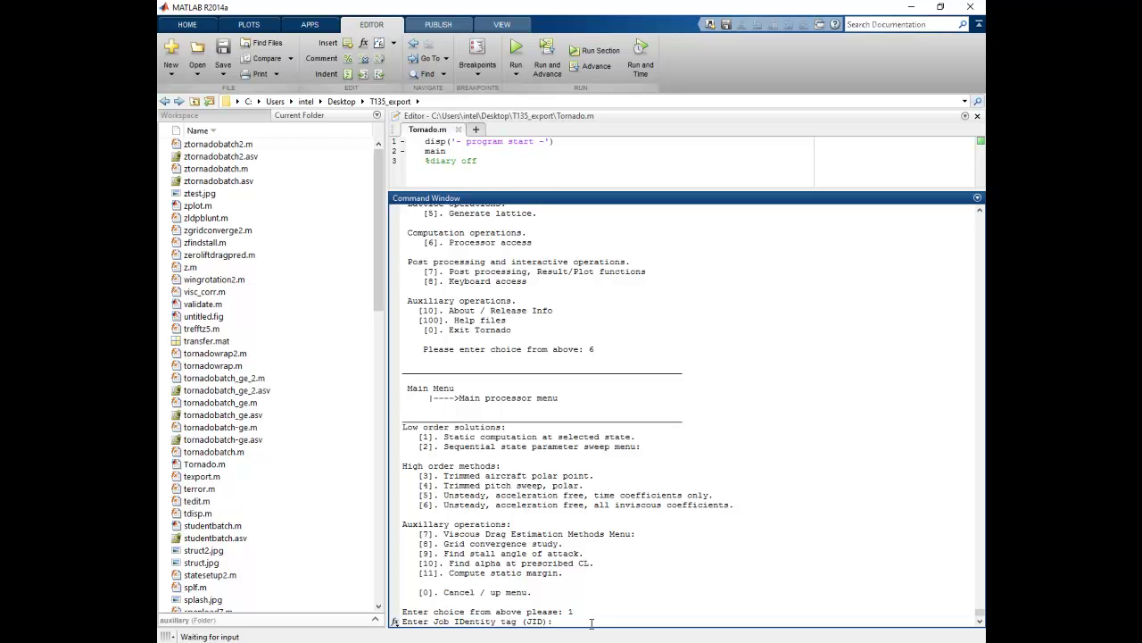
text(case2)
key(Return)
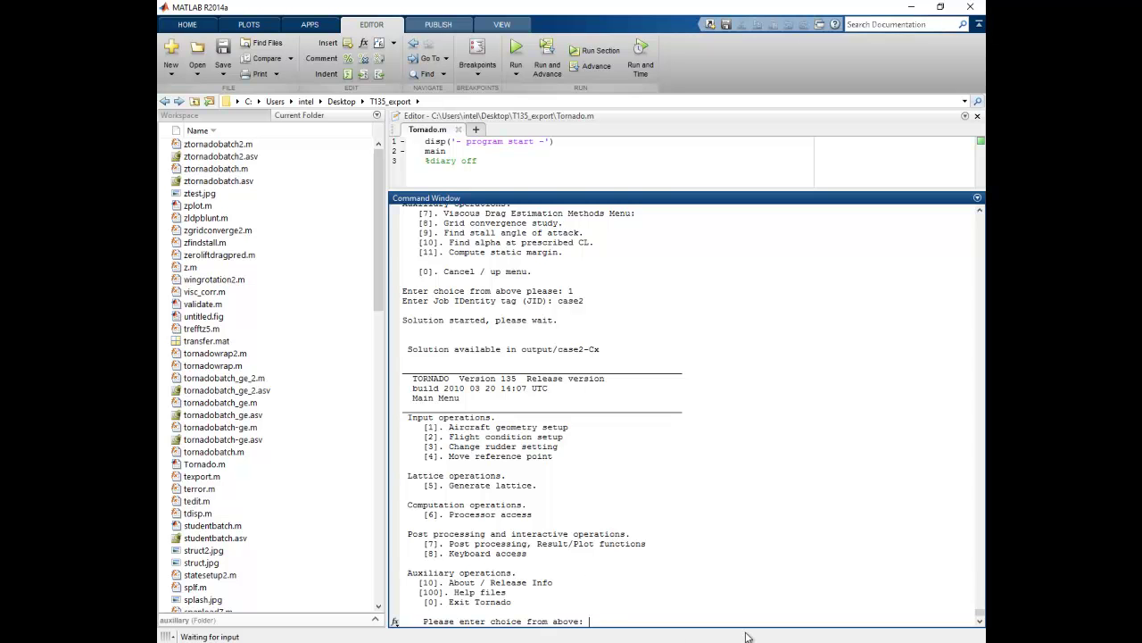
- Exit Tornado and expand the output folder in the Current Folder panel
text(0)
key(Return)
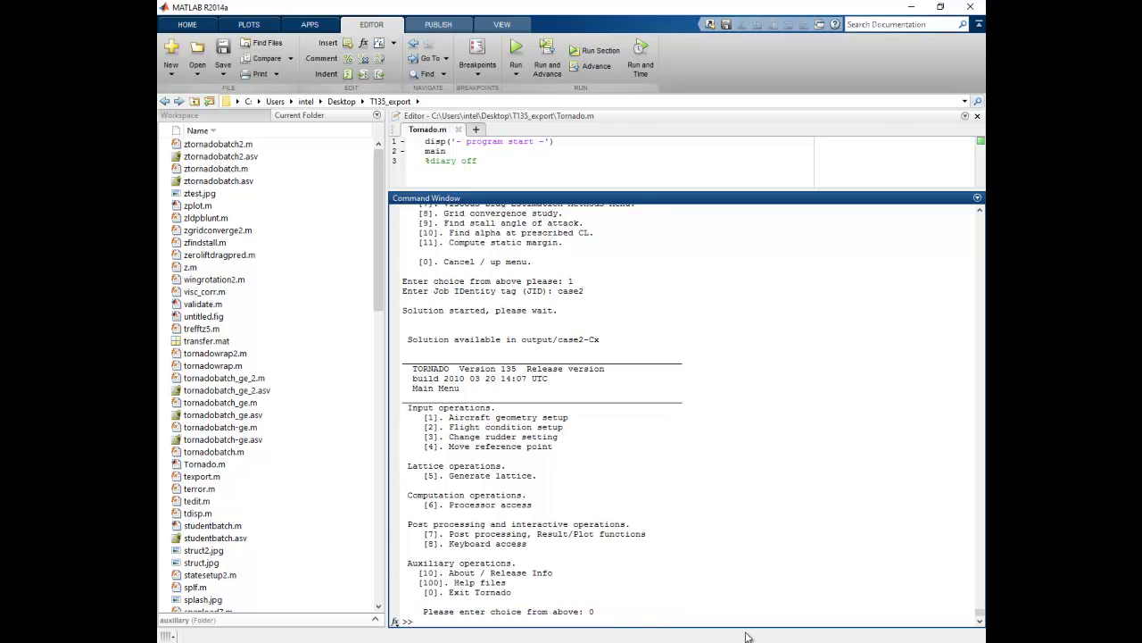
click(377, 268)
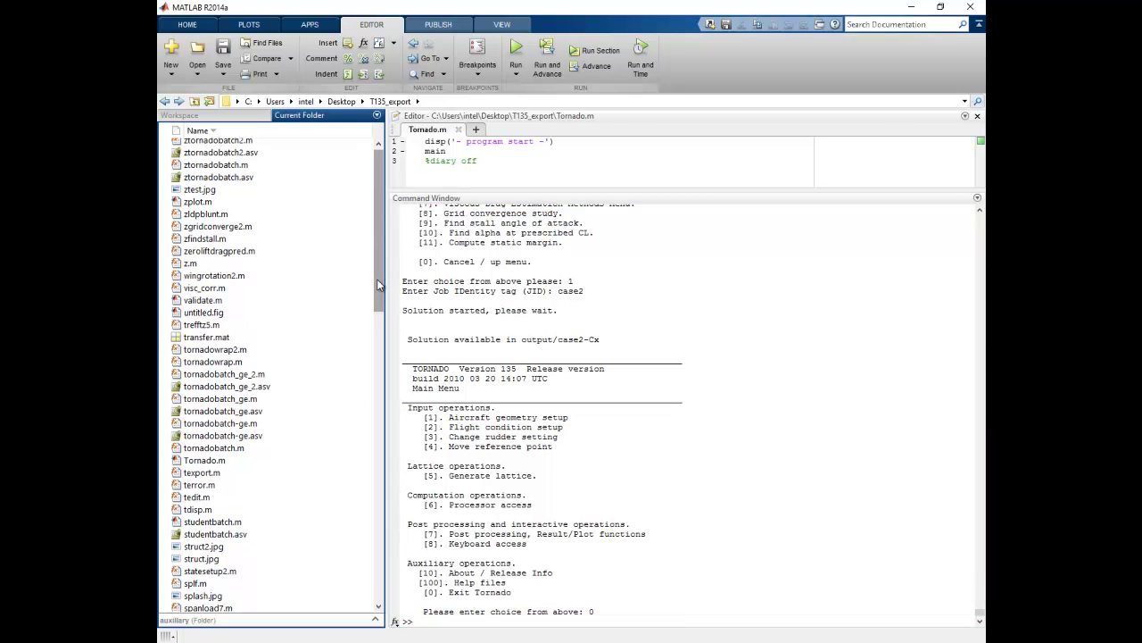
drag(382, 310, 247, 580)
click(163, 556)
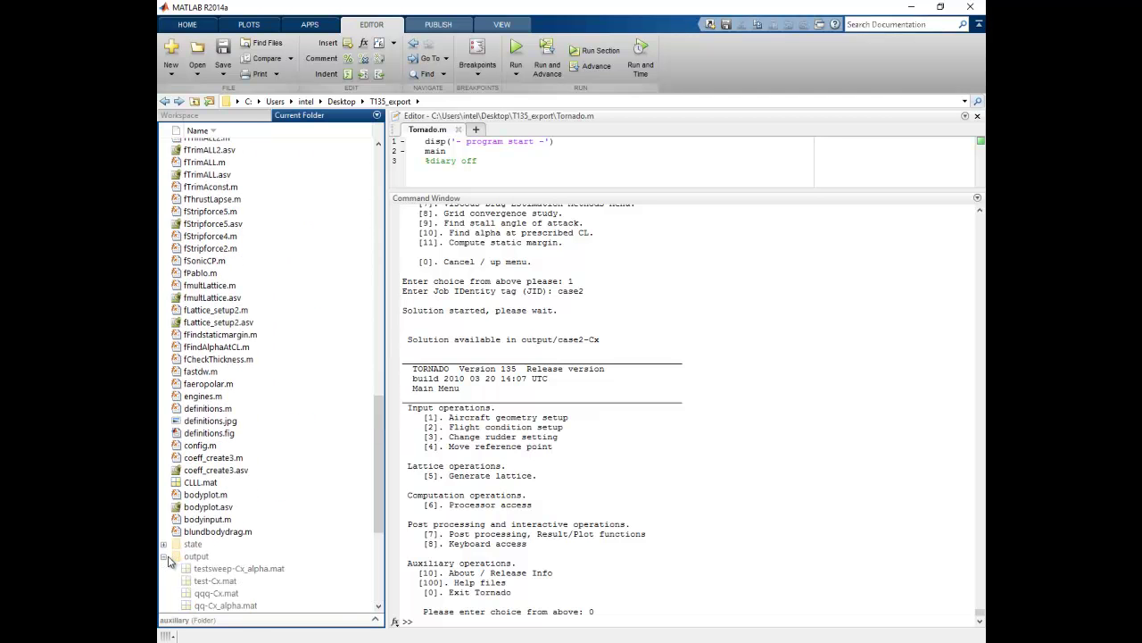
drag(375, 501, 374, 570)
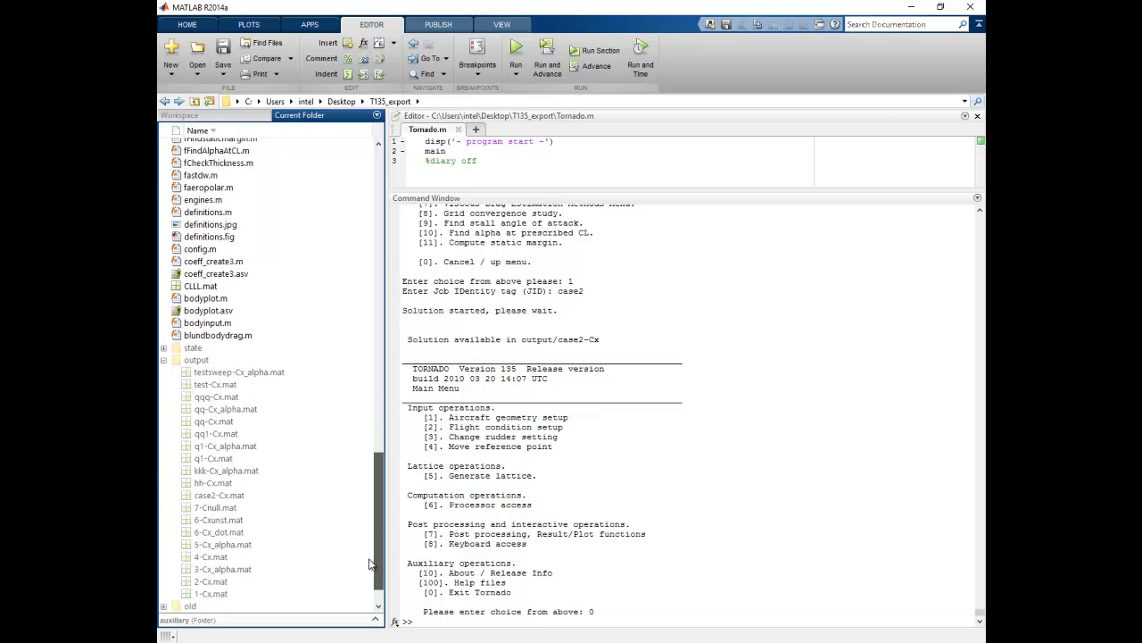
- Load case2-Cx.mat and show its variables in the Workspace
click(214, 497)
double_click(213, 497)
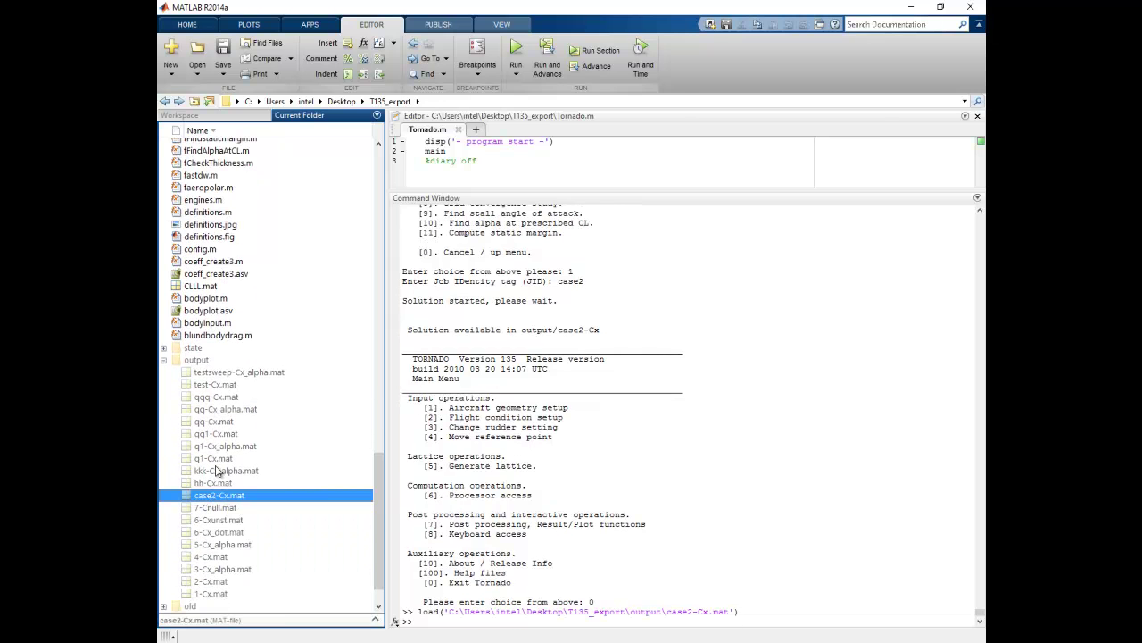
click(201, 119)
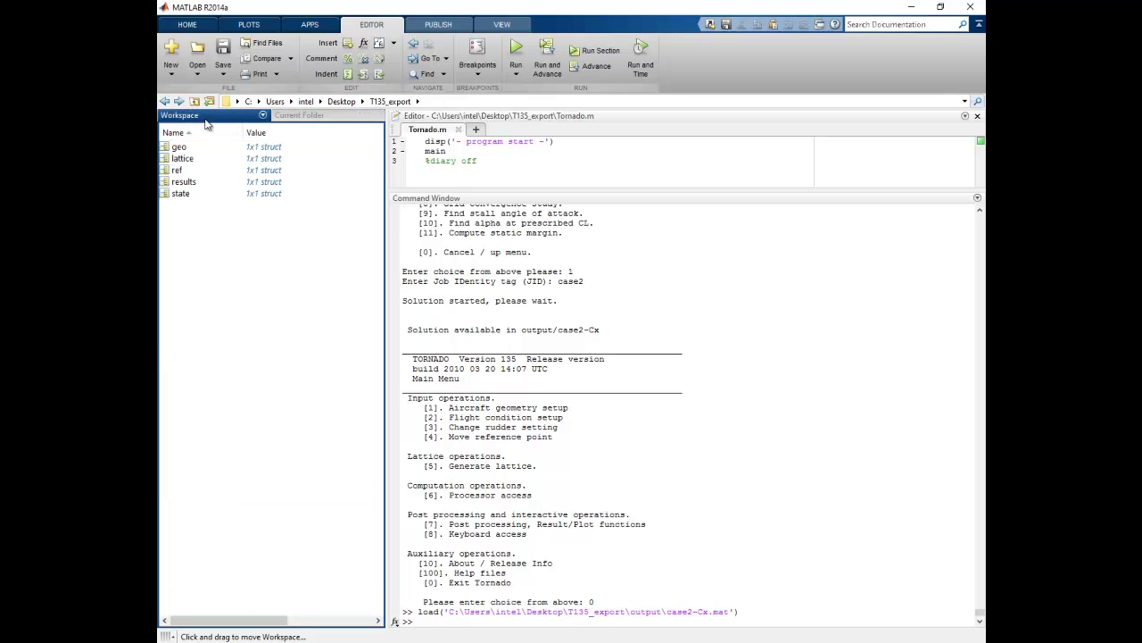
- Open the results struct, check L, D, CL and CD, then scroll to the bottom fields
click(178, 184)
double_click(178, 183)
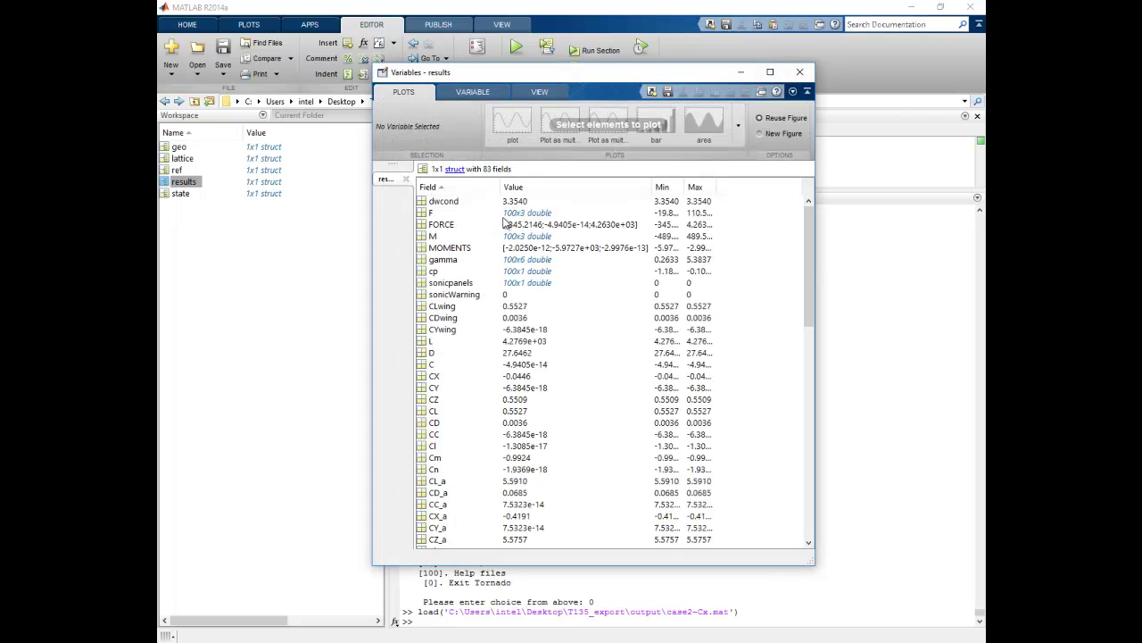
scroll(539, 286, down, 3)
scroll(539, 286, up, 1)
click(432, 294)
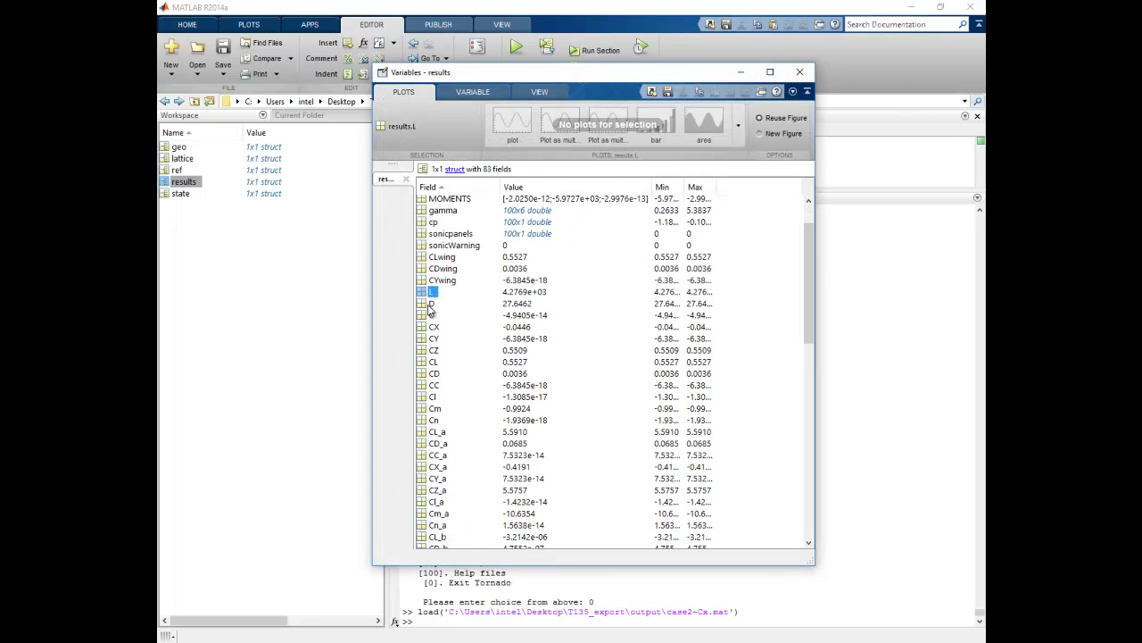
click(430, 305)
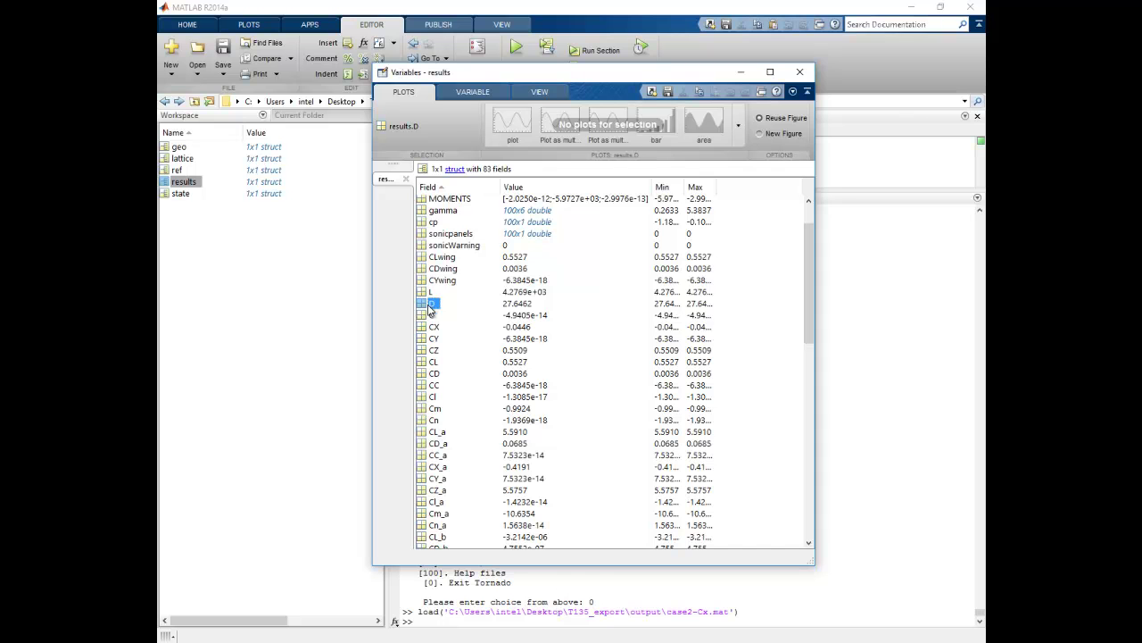
click(436, 363)
click(432, 374)
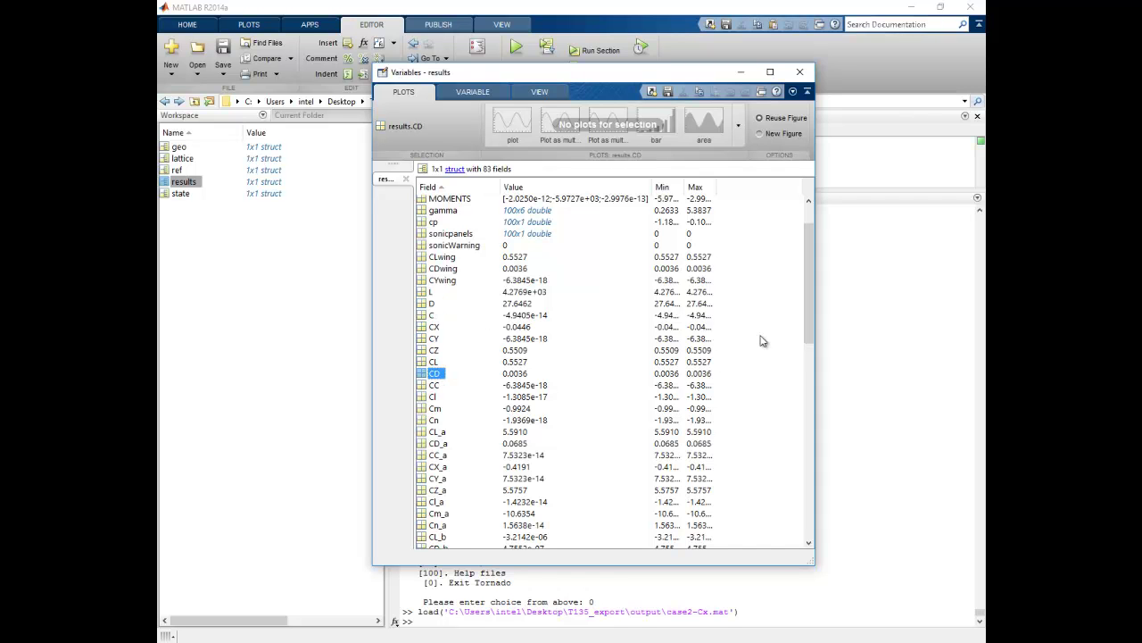
drag(807, 310, 794, 531)
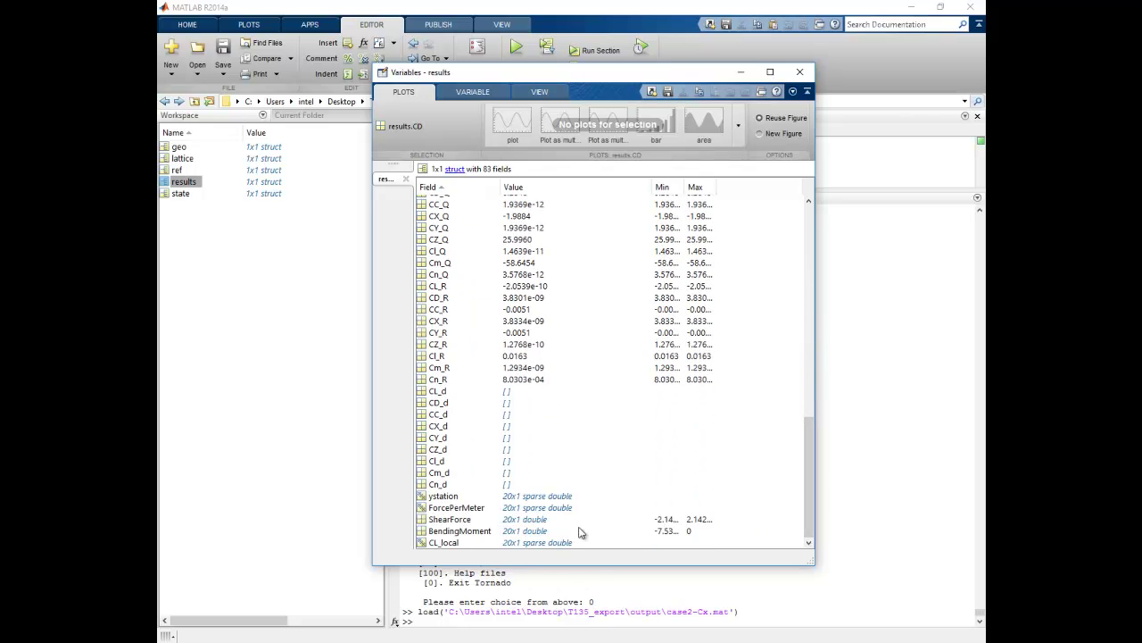
- Plot ForcePerMeter against ystation, then close that figure
click(452, 508)
click(444, 497)
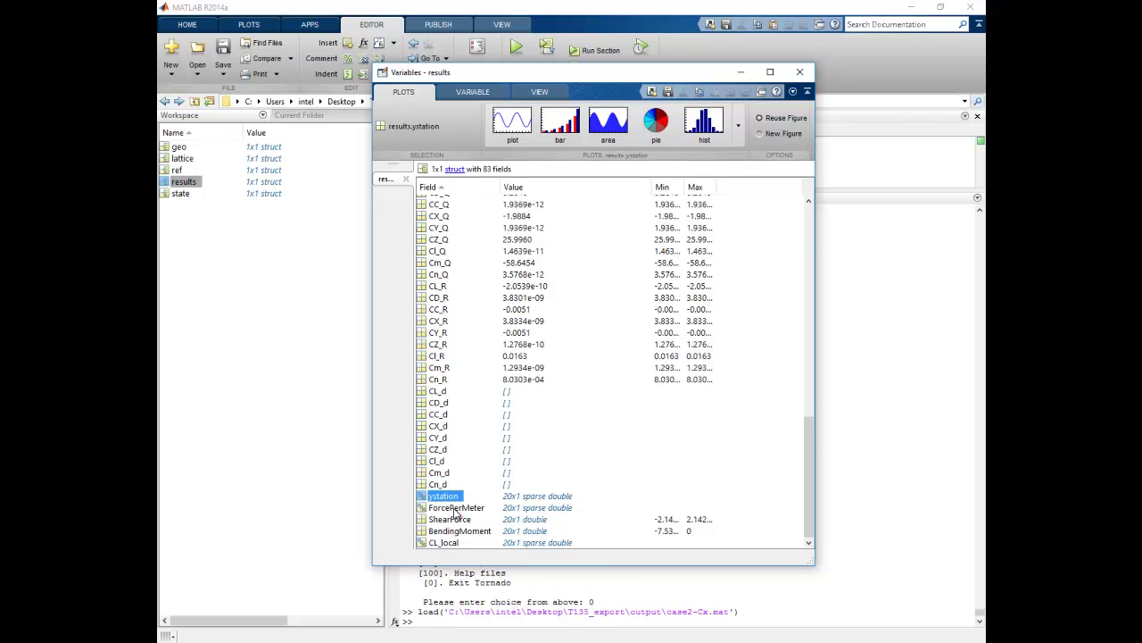
ctrl+click(454, 508)
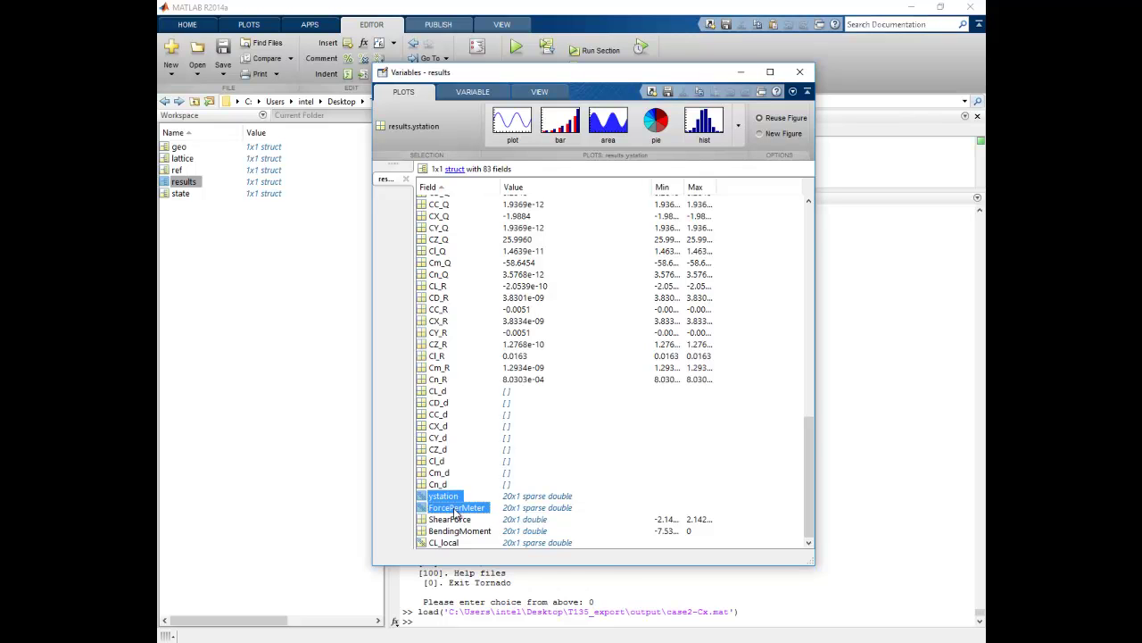
click(523, 127)
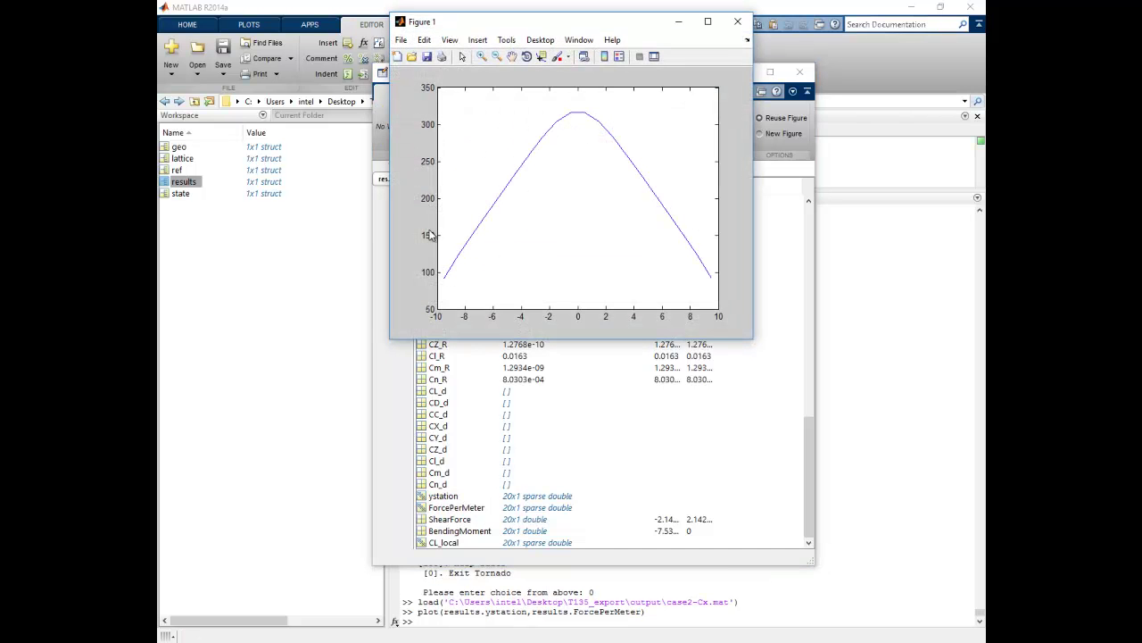
click(737, 20)
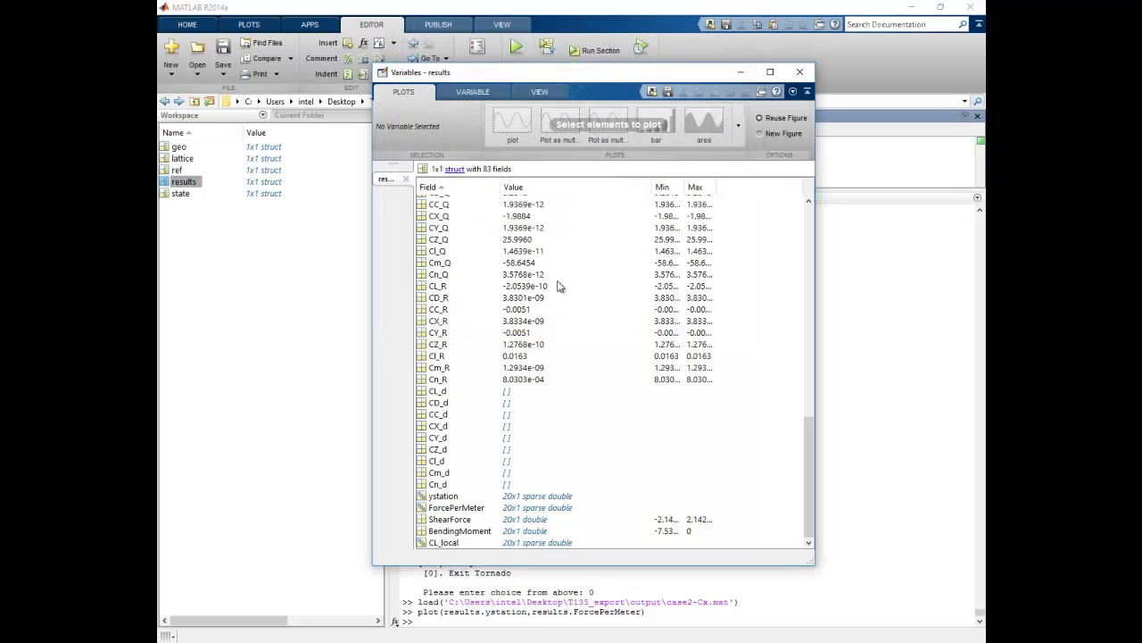
- Plot CL_local against ystation
click(441, 498)
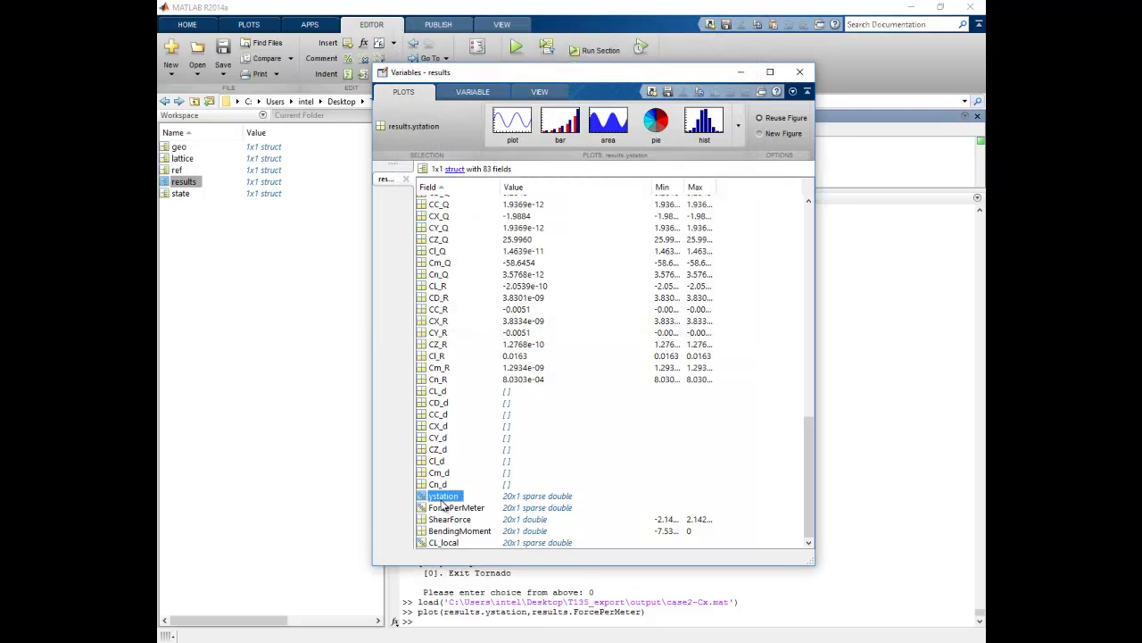
ctrl+click(444, 542)
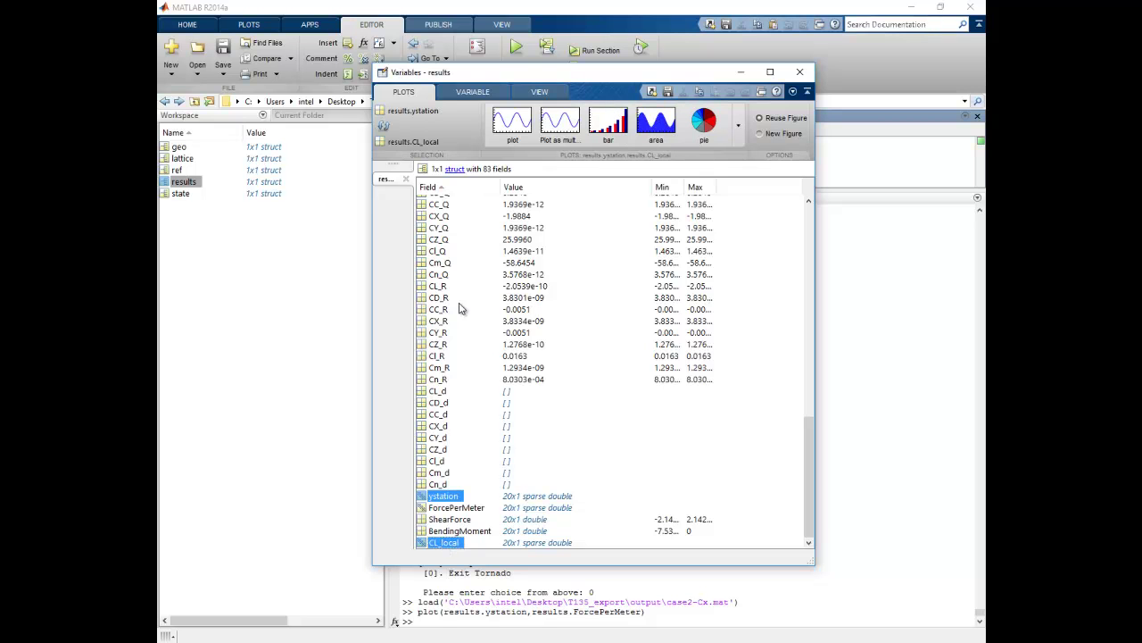
click(512, 125)
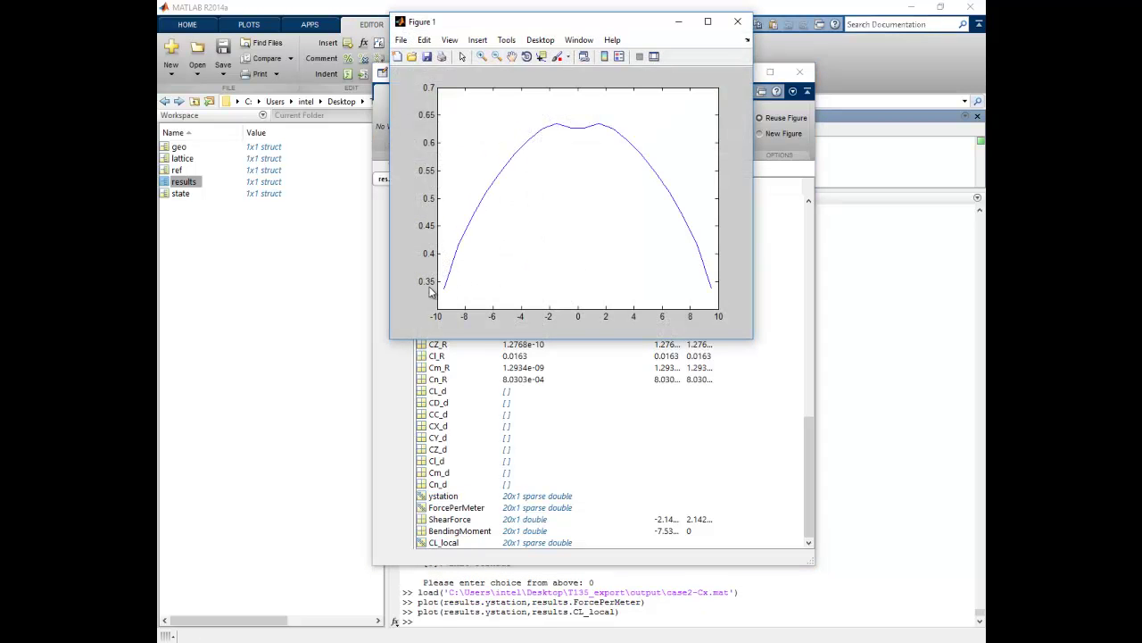